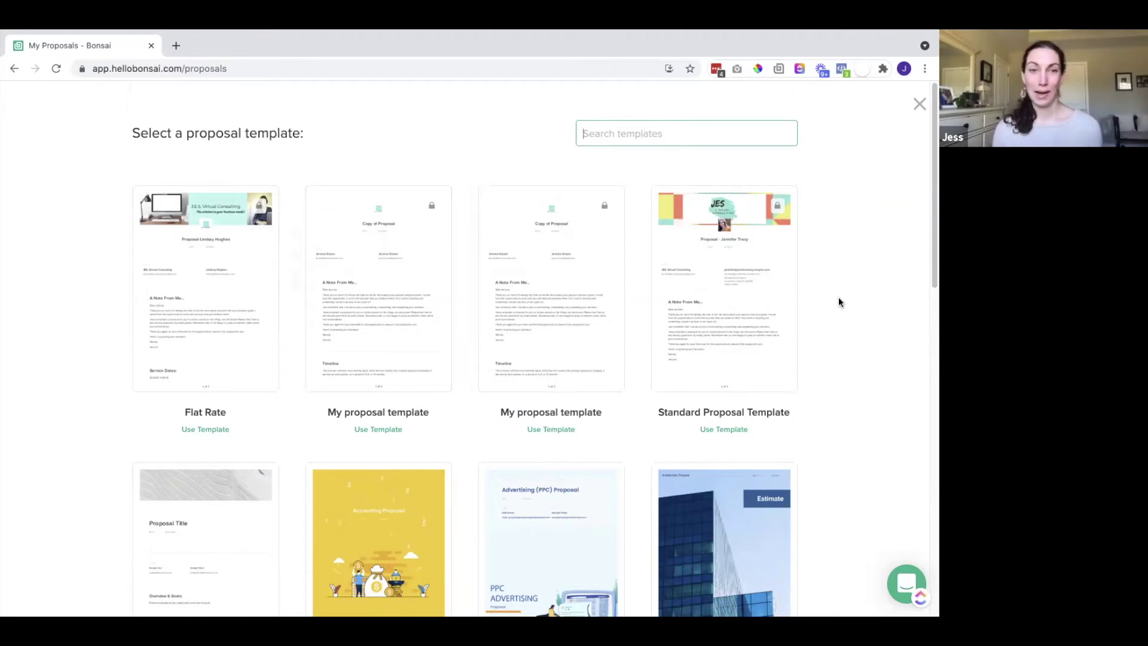
Find the Collaboration card in the template grid, preview it, and scroll through the preview.
scroll(810, 396, "down", 5)
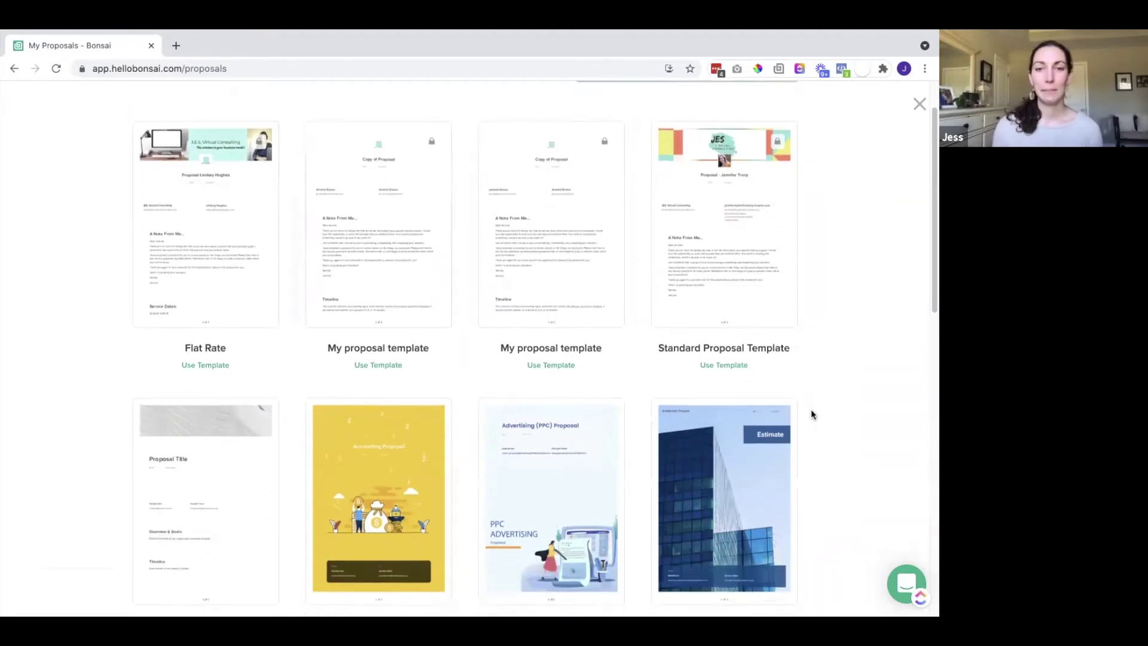
scroll(827, 435, "down", 10)
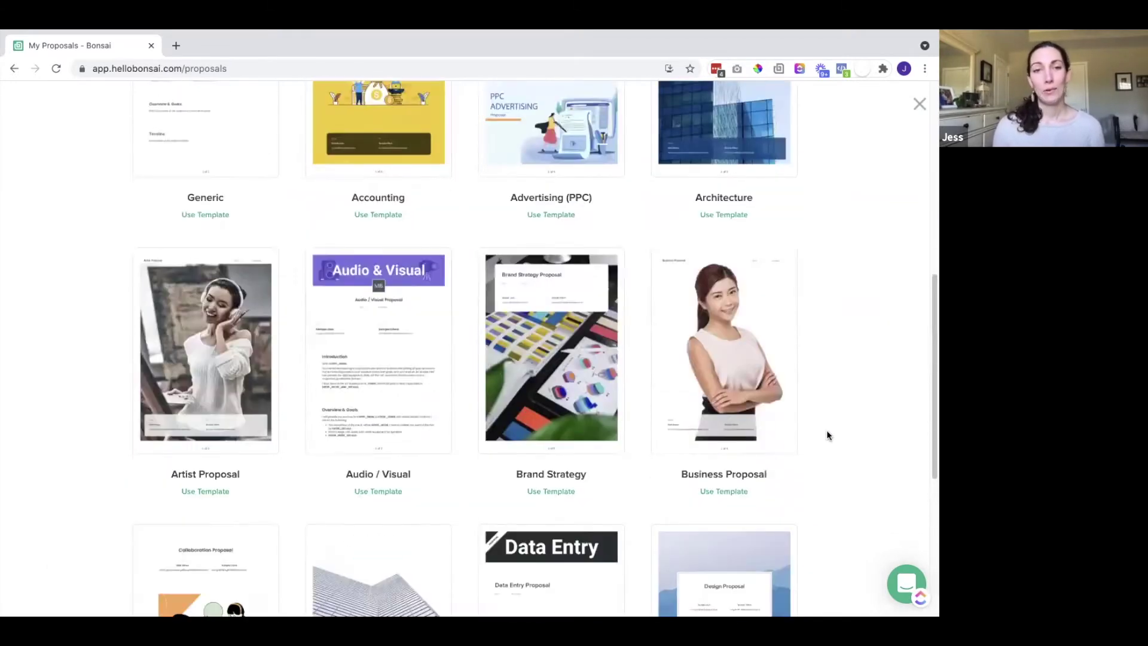
scroll(808, 430, "down", 5)
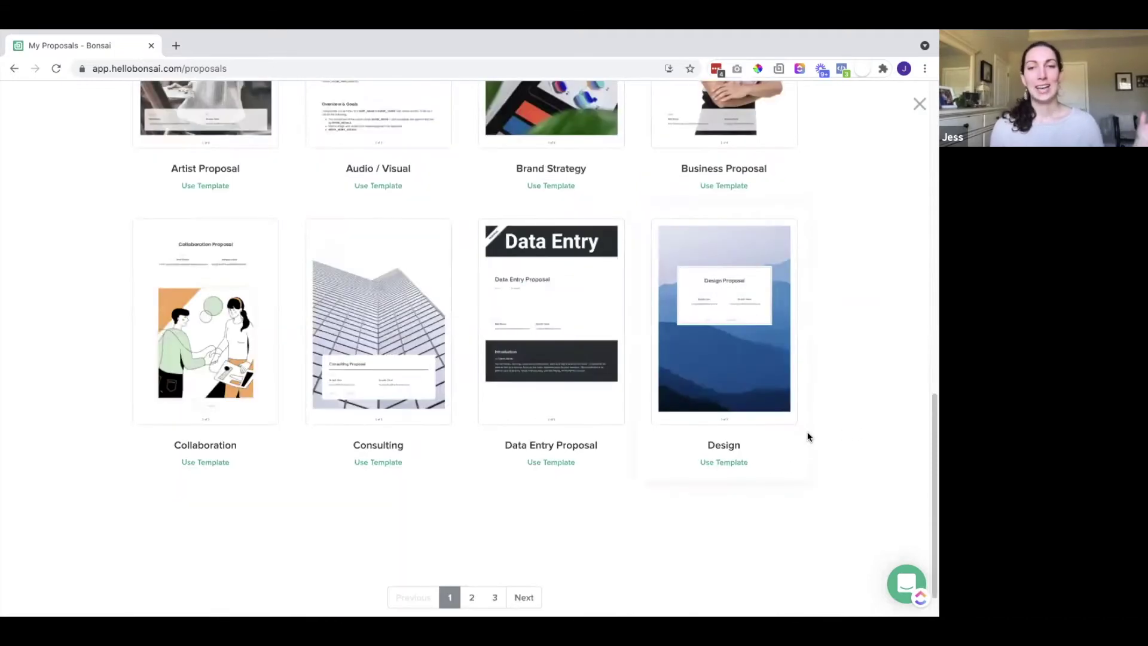
scroll(780, 433, "up", 1)
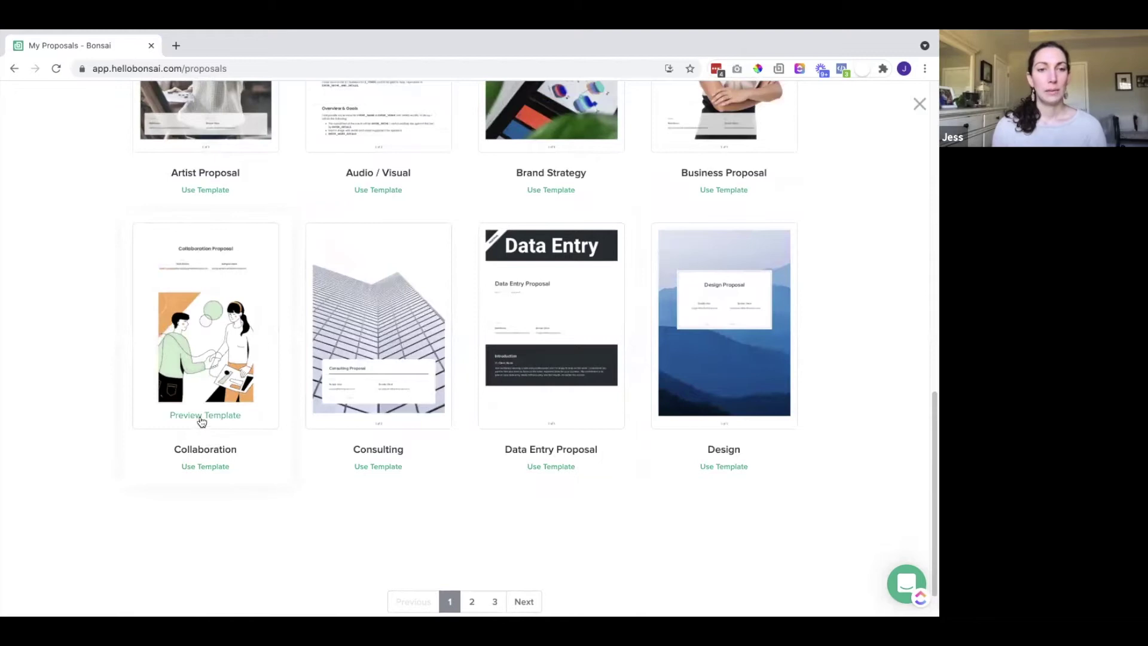
left_click(201, 416)
scroll(592, 347, "down", 8)
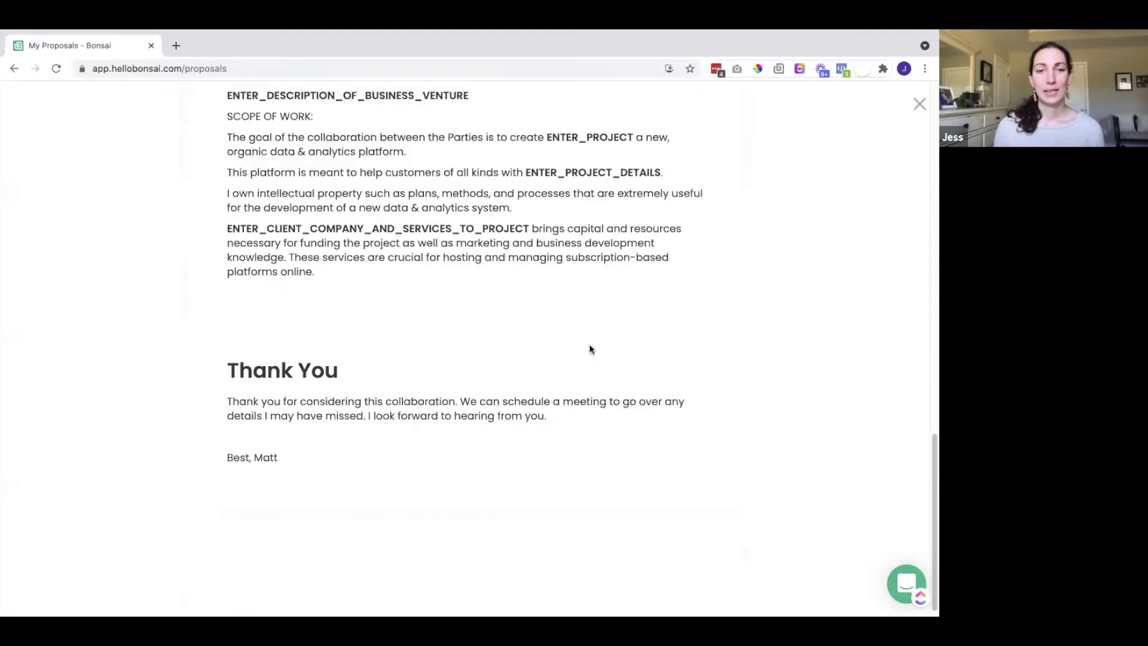
scroll(583, 354, "up", 7)
scroll(583, 355, "up", 5)
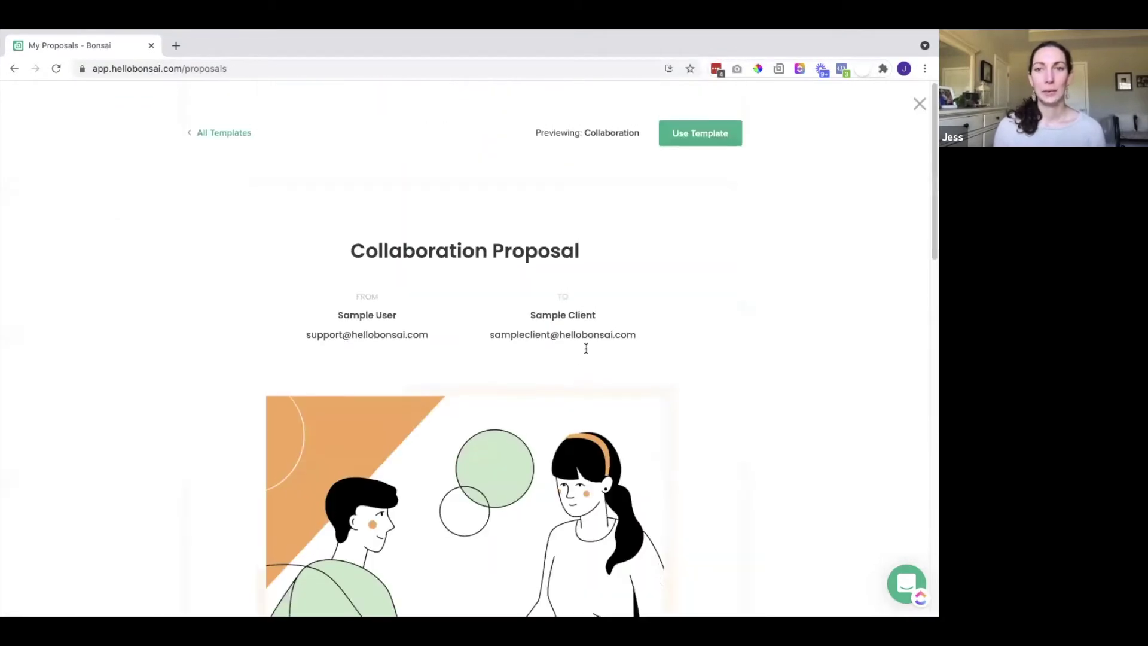
Start a proposal from the Collaboration template and choose to add a new client.
left_click(690, 145)
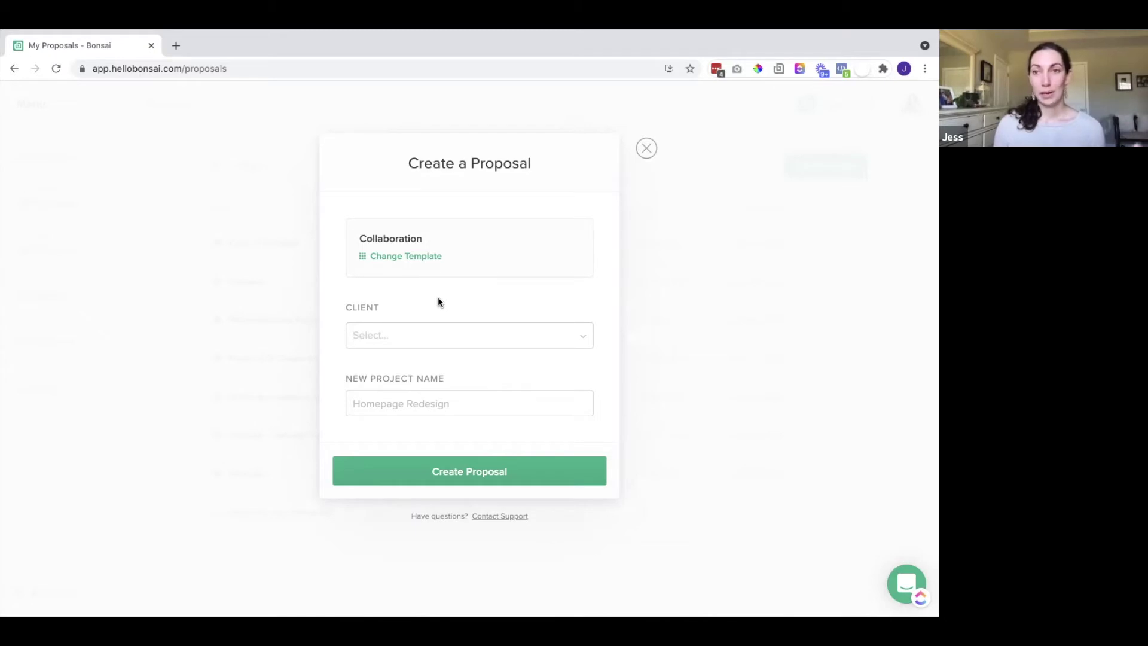
left_click(464, 336)
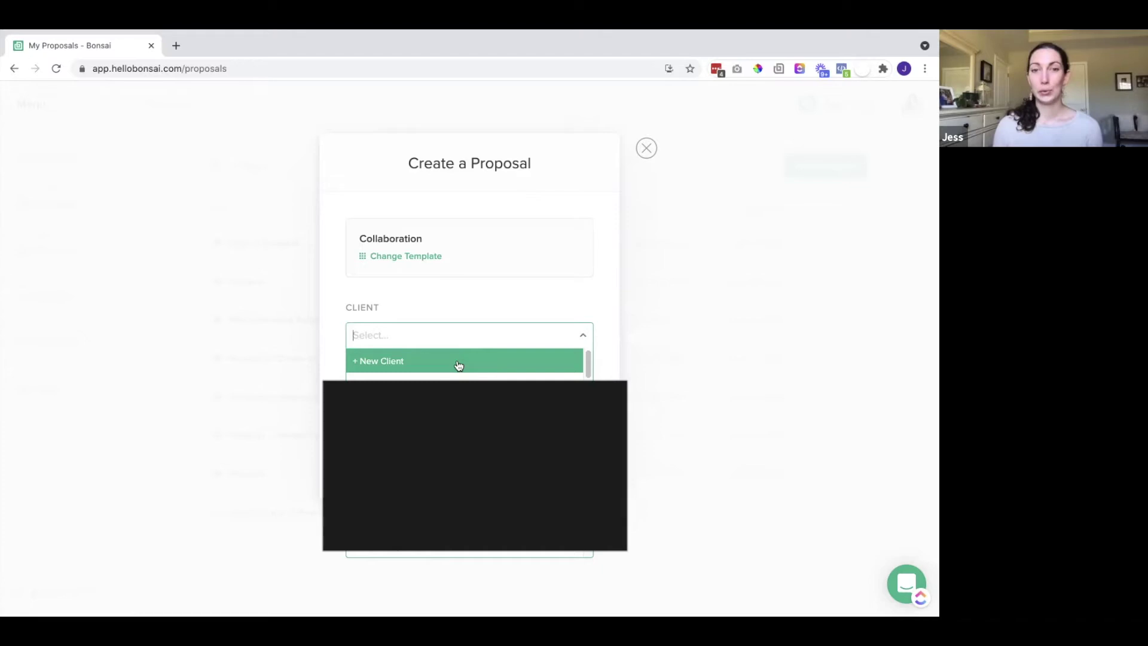
left_click(455, 363)
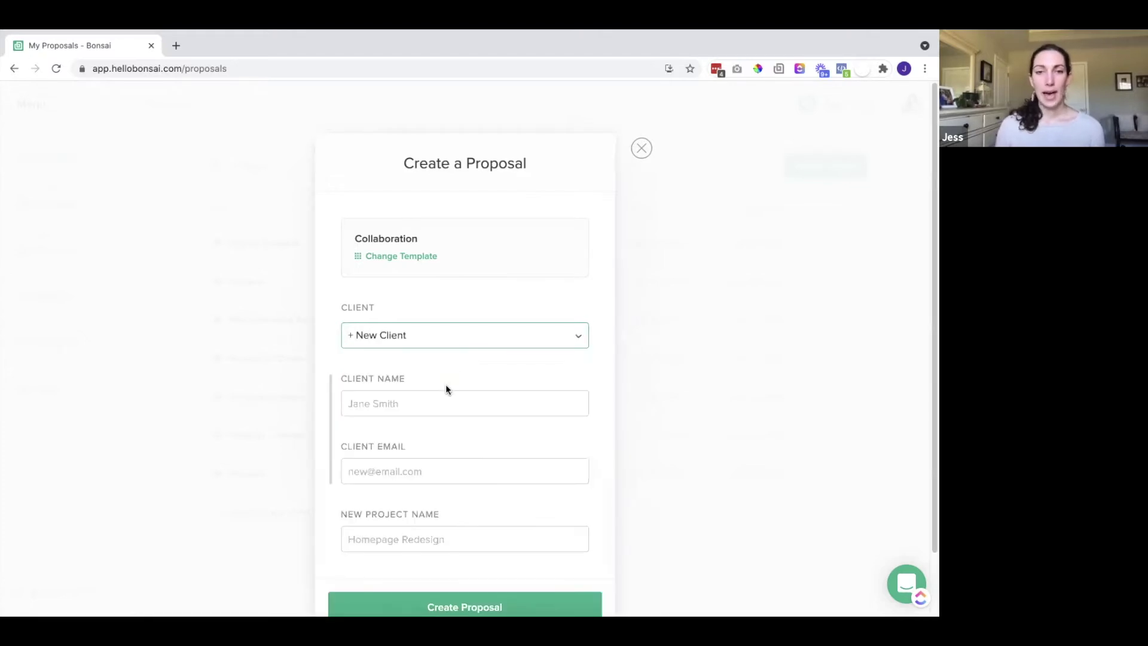
Enter the new client's name and email, set project name 'Test', and create the proposal.
left_click(446, 401)
type("j")
key("BackSpace")
type("Jessica")
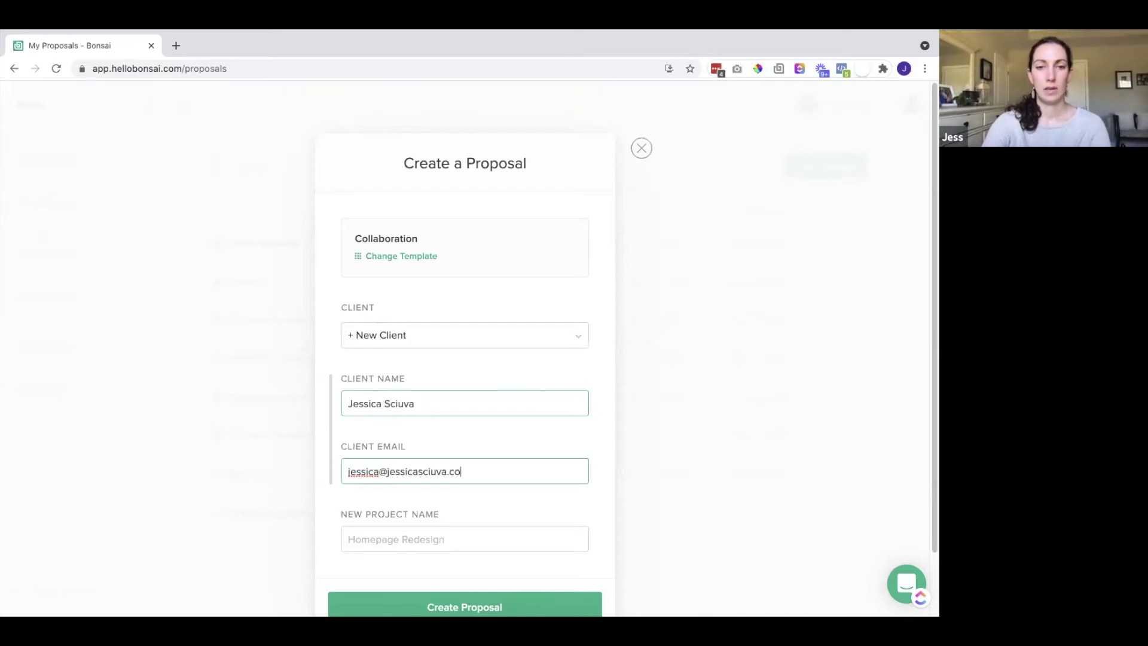
type("m")
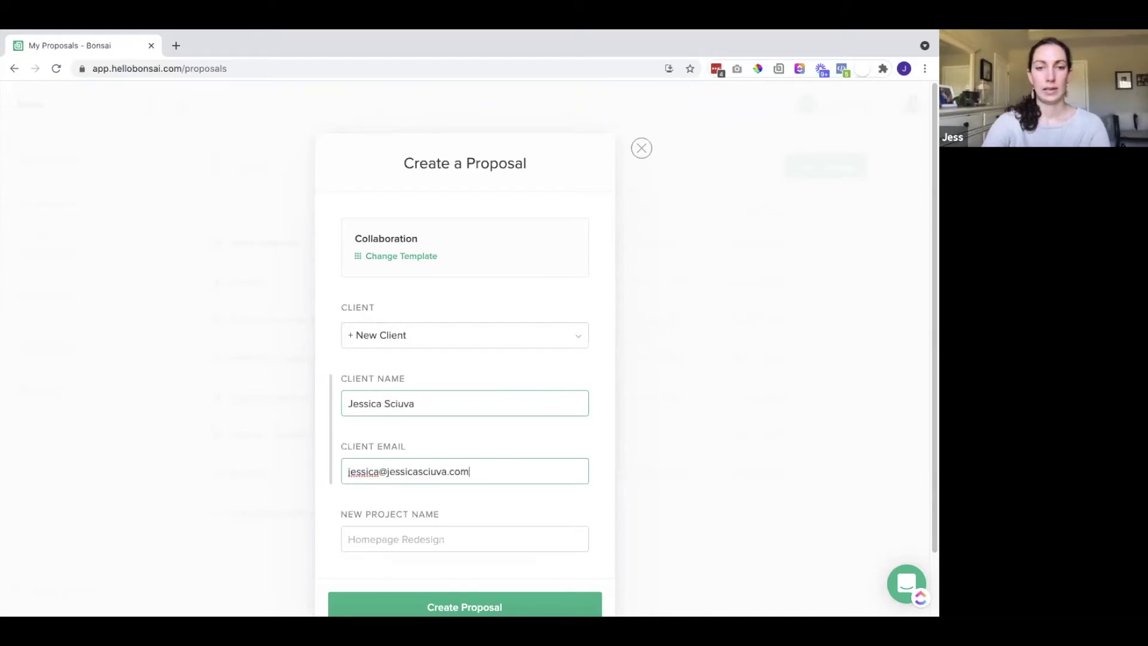
left_click(401, 541)
type("Test")
scroll(409, 487, "down", 2)
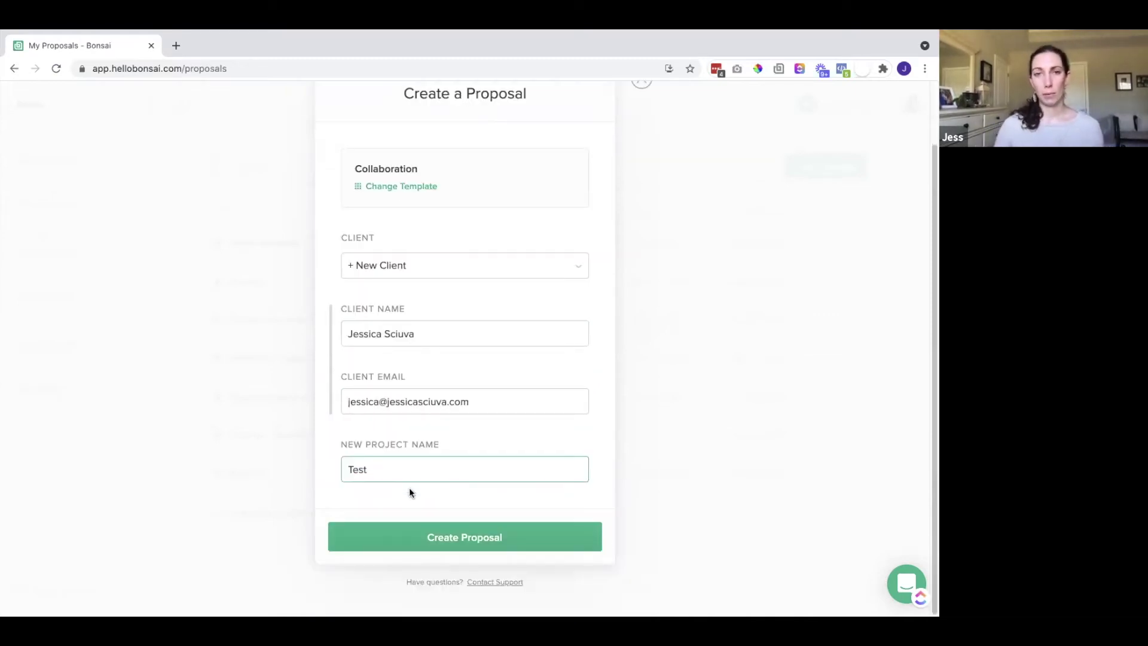
key("Return")
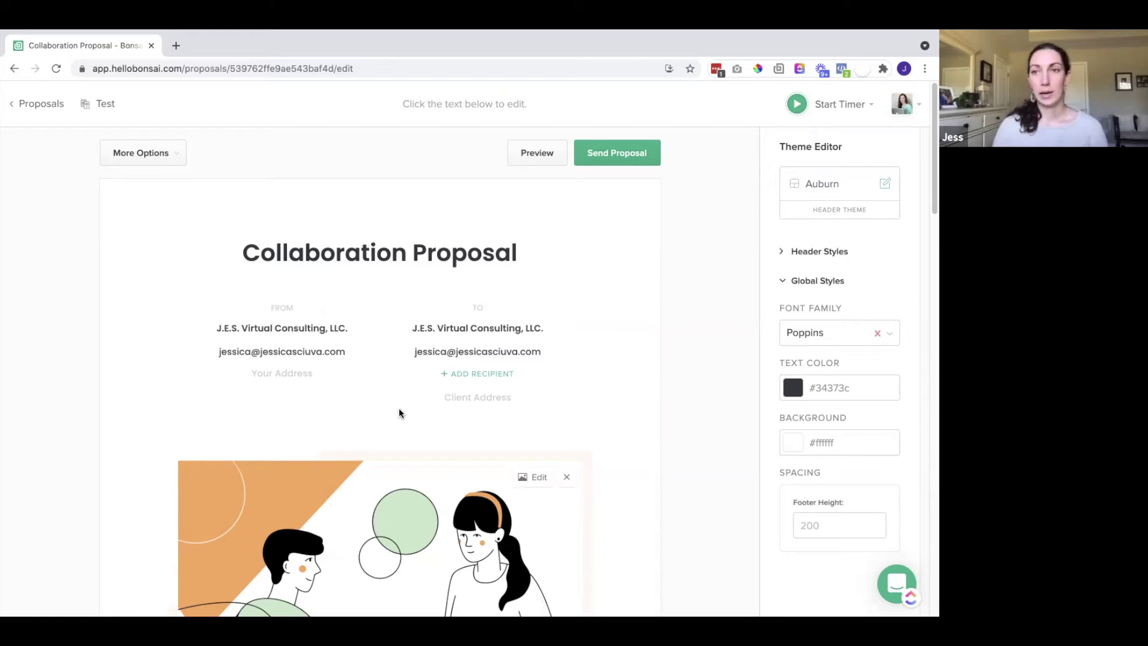
Delete the word 'Collaboration' from the proposal title, leaving 'Proposal'.
left_click(406, 256)
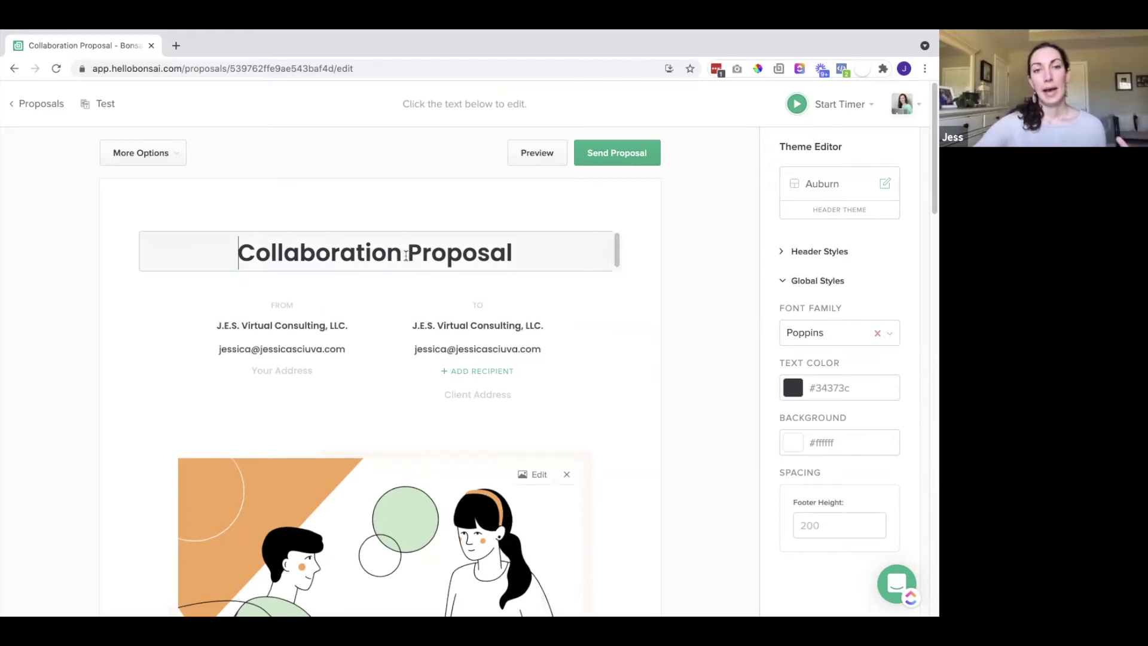
triple_click(406, 256)
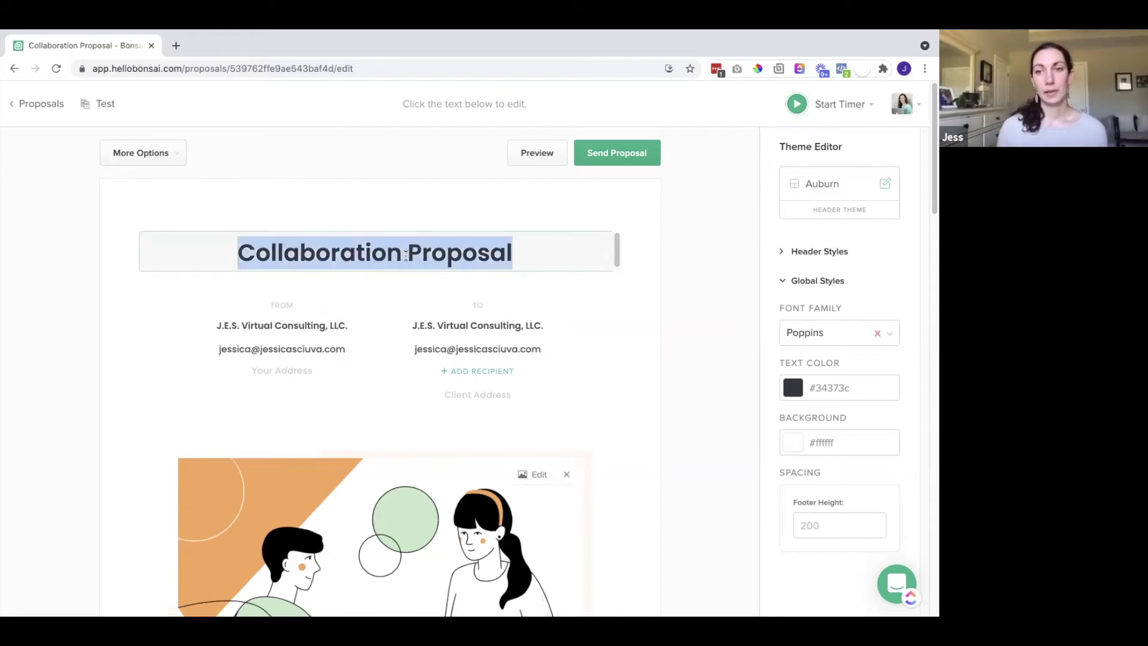
left_click(406, 255)
left_click_drag(406, 255, 226, 256)
key("BackSpace")
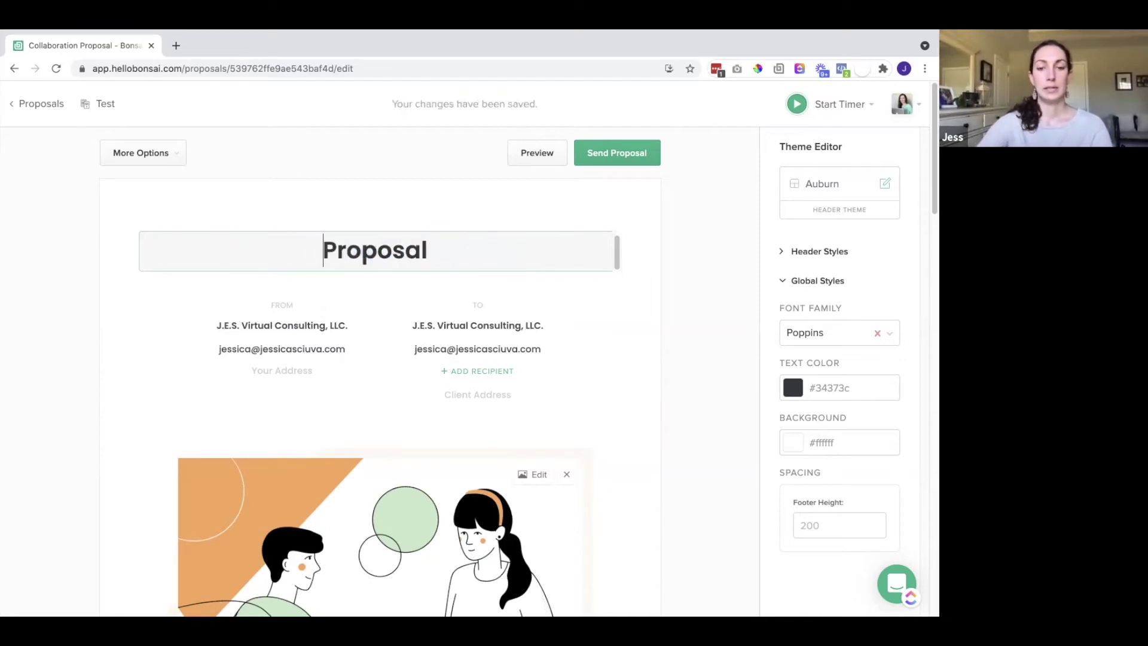
Add 'Tech' to the title so it reads 'Tech Proposal'.
type("Tech")
left_click(394, 311)
scroll(393, 311, "down", 1)
scroll(393, 312, "down", 4)
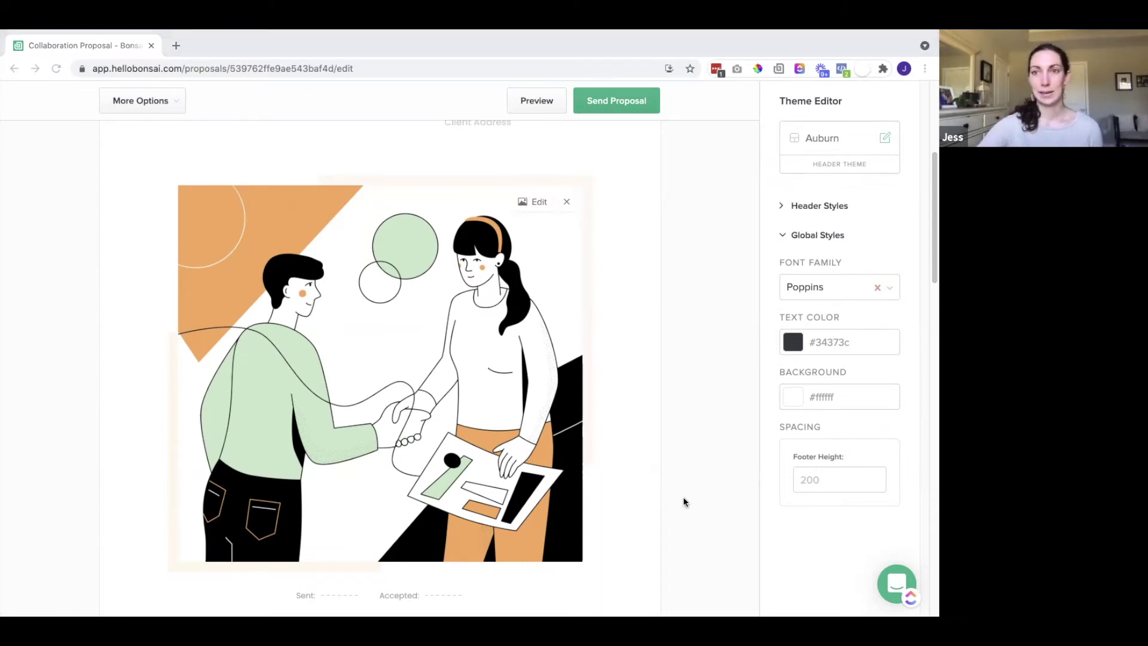
Upload a photo of someone working on a laptop to replace the handshake illustration.
key("Return")
scroll(397, 323, "down", 1)
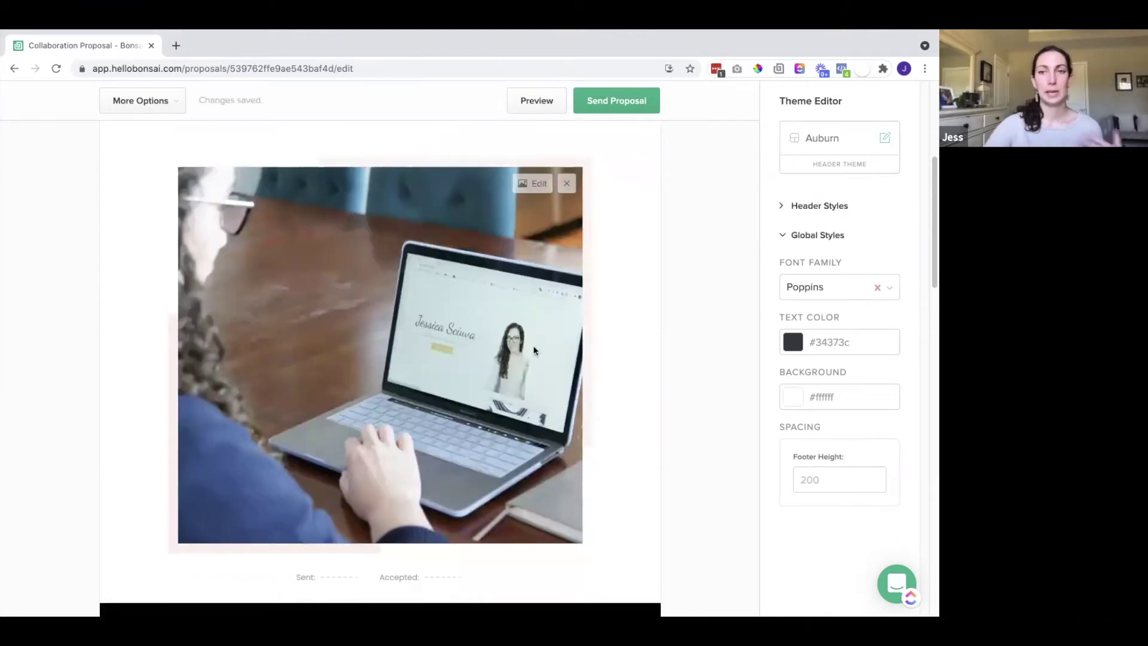
scroll(534, 349, "up", 4)
scroll(534, 348, "down", 4)
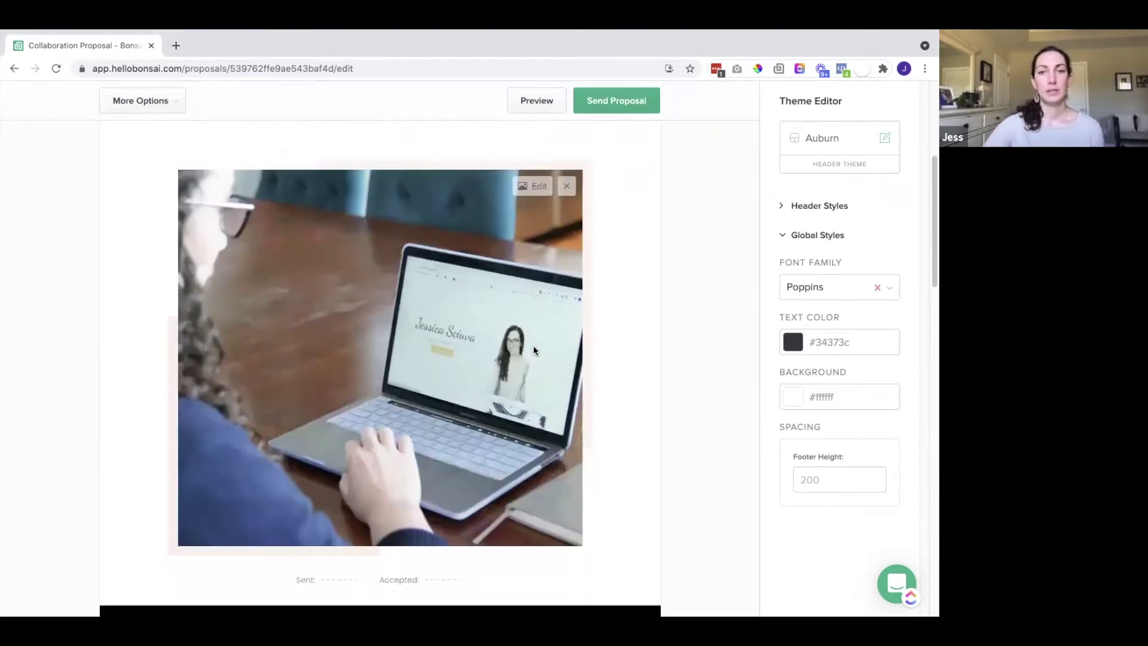
scroll(534, 351, "down", 2)
scroll(534, 351, "up", 3)
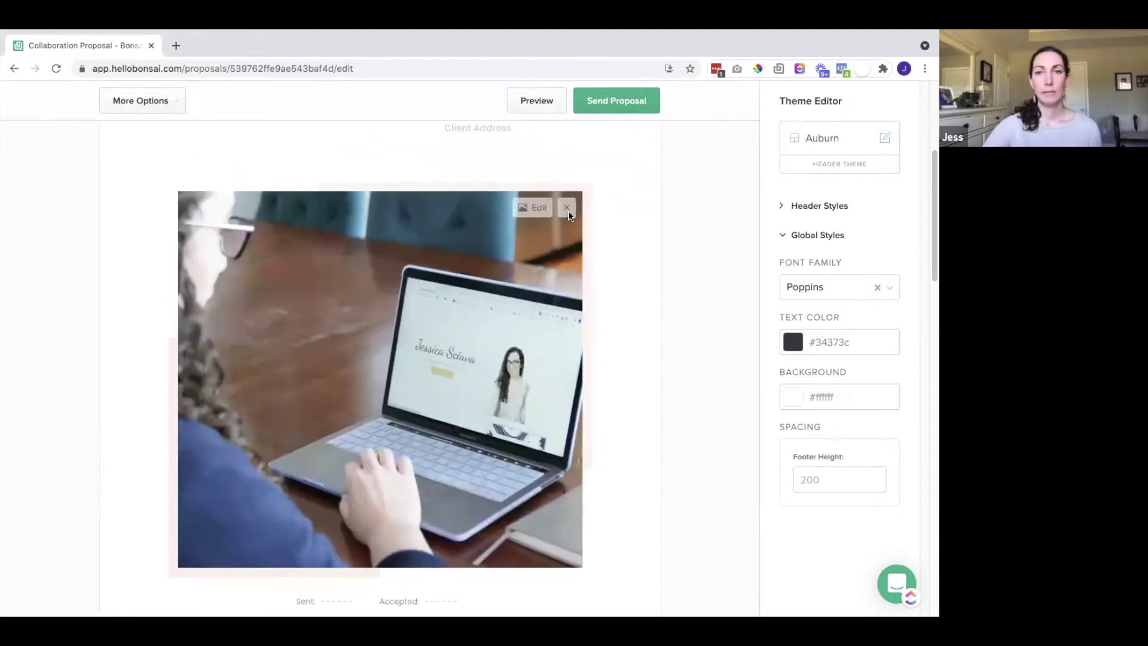
In Header Styles, set the header background colour to the blue preset #0a7cbd.
left_click(782, 207)
left_click(824, 311)
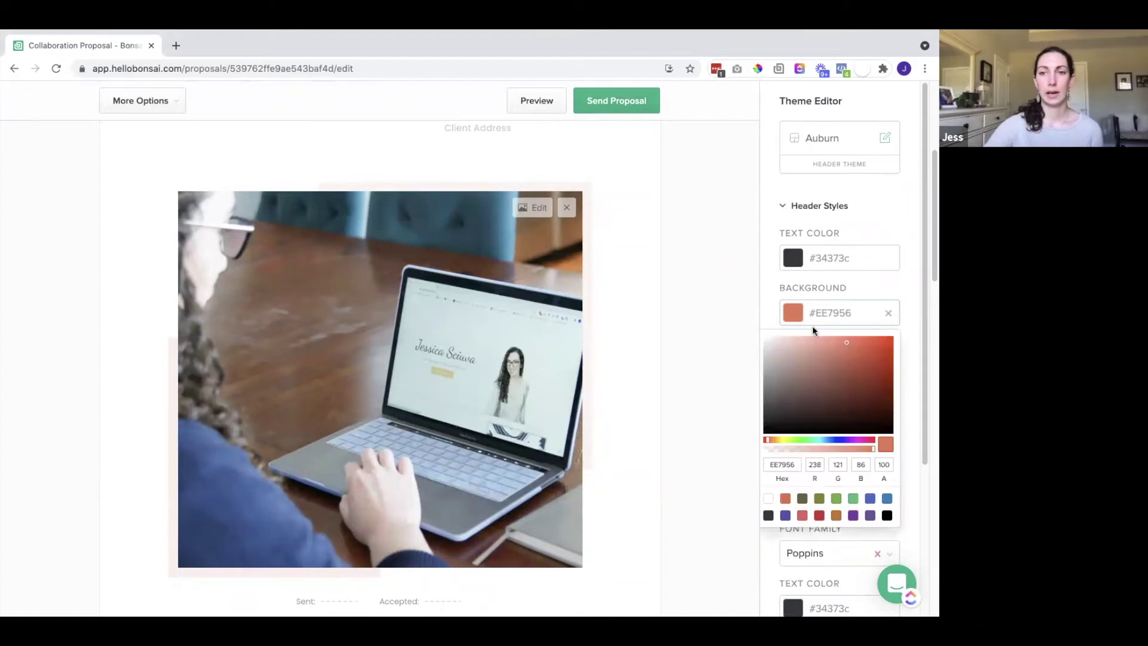
left_click(802, 390)
left_click(842, 407)
left_click(846, 401)
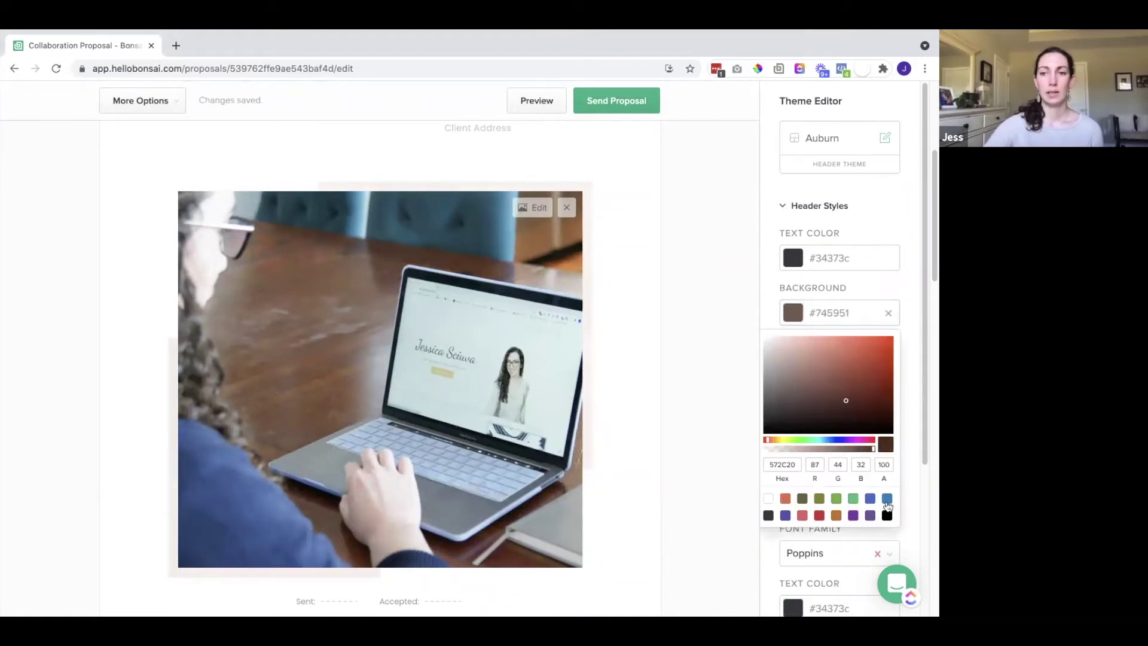
left_click(886, 499)
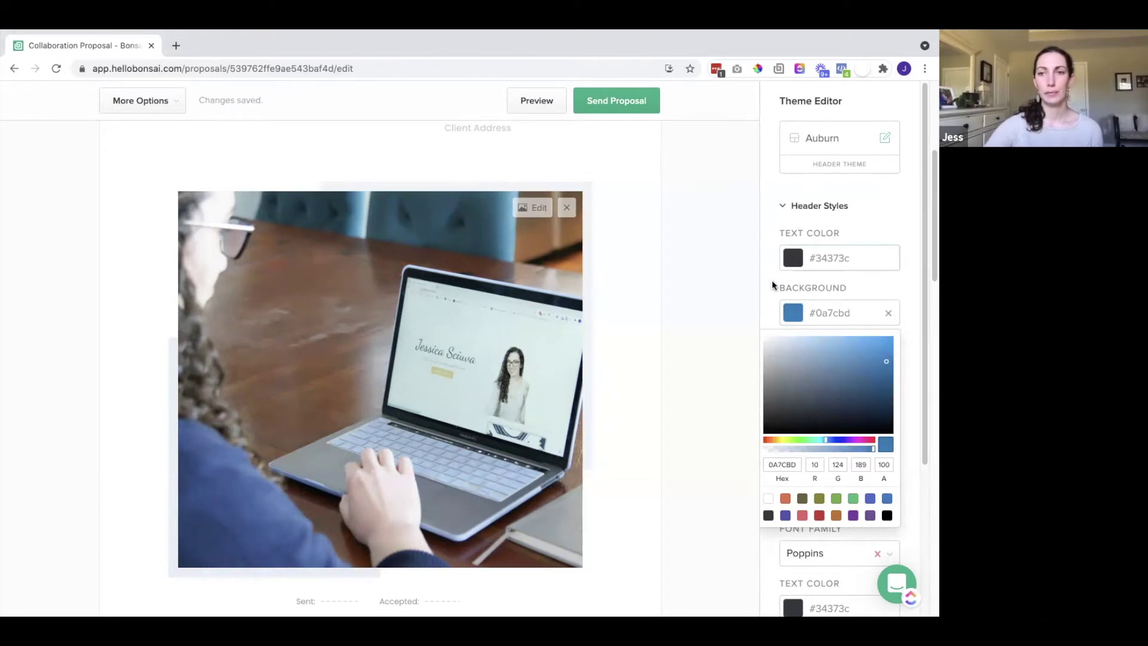
left_click(891, 316)
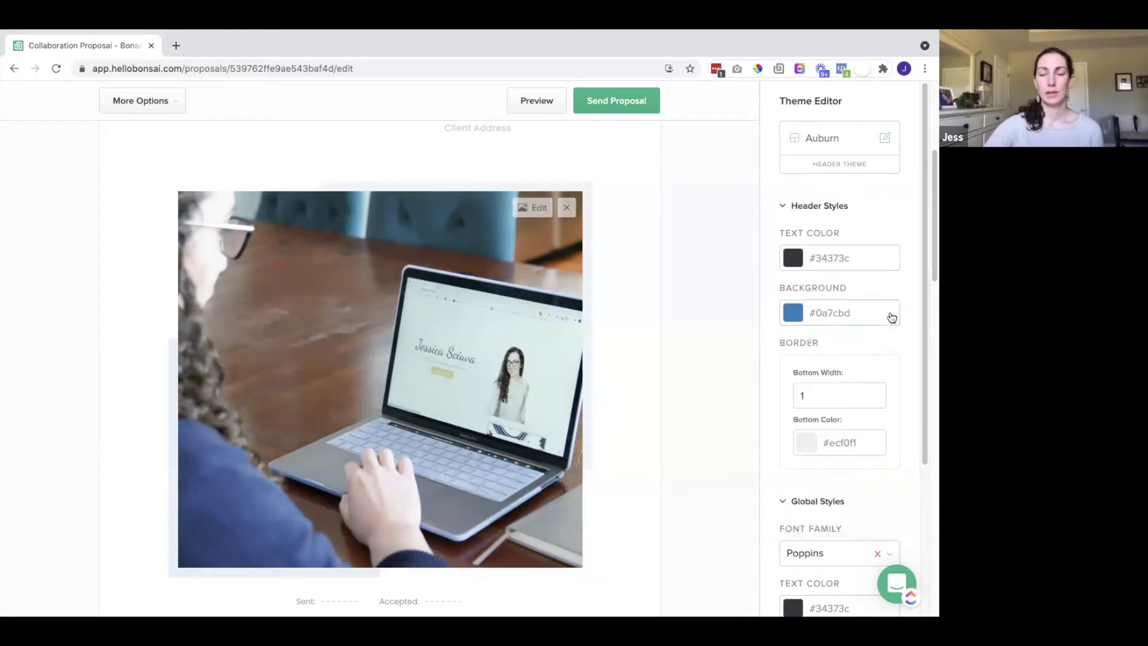
scroll(843, 371, "down", 3)
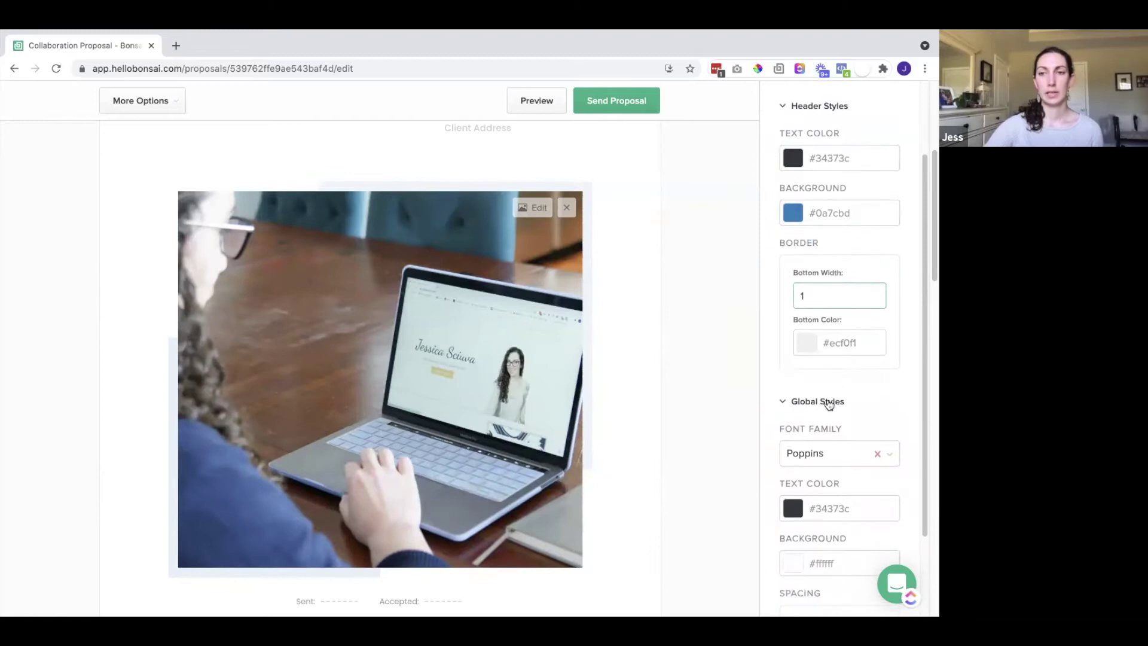
scroll(829, 405, "down", 2)
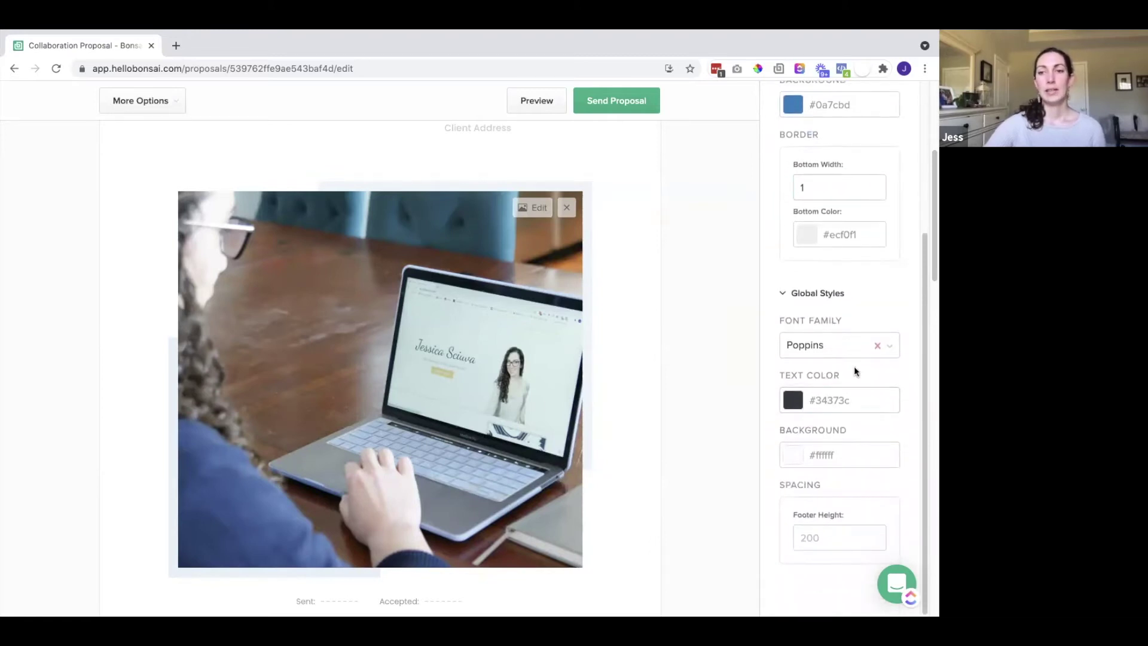
scroll(638, 481, "down", 6)
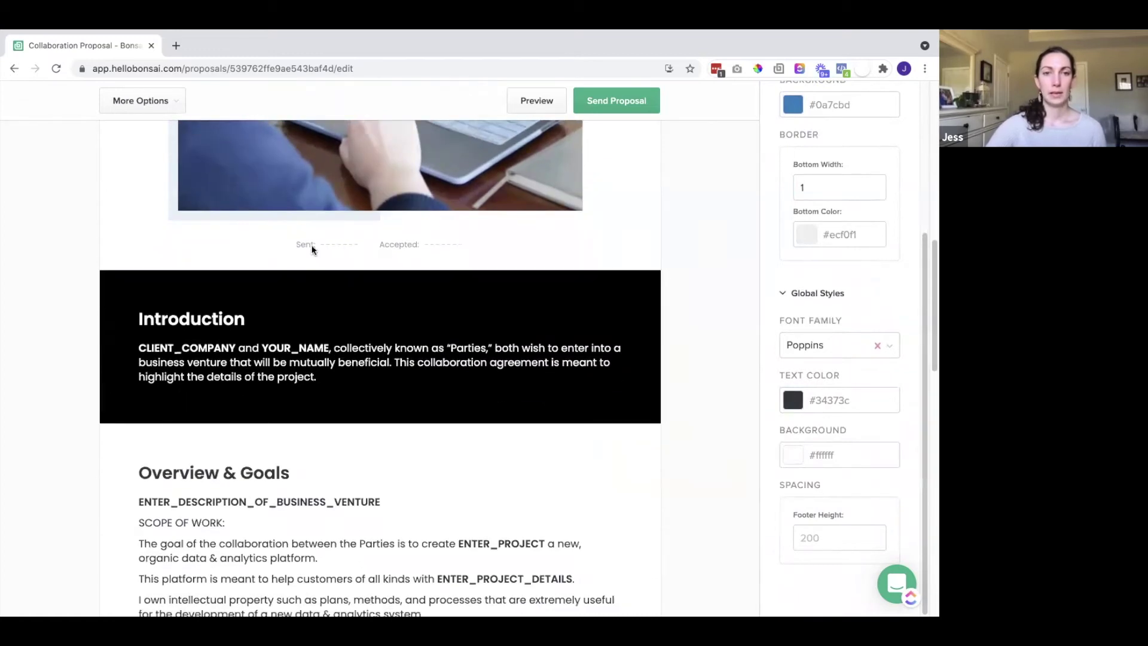
Set the Introduction section's background to light blue #a1ddff, keeping its white text.
mouse_move(328, 249)
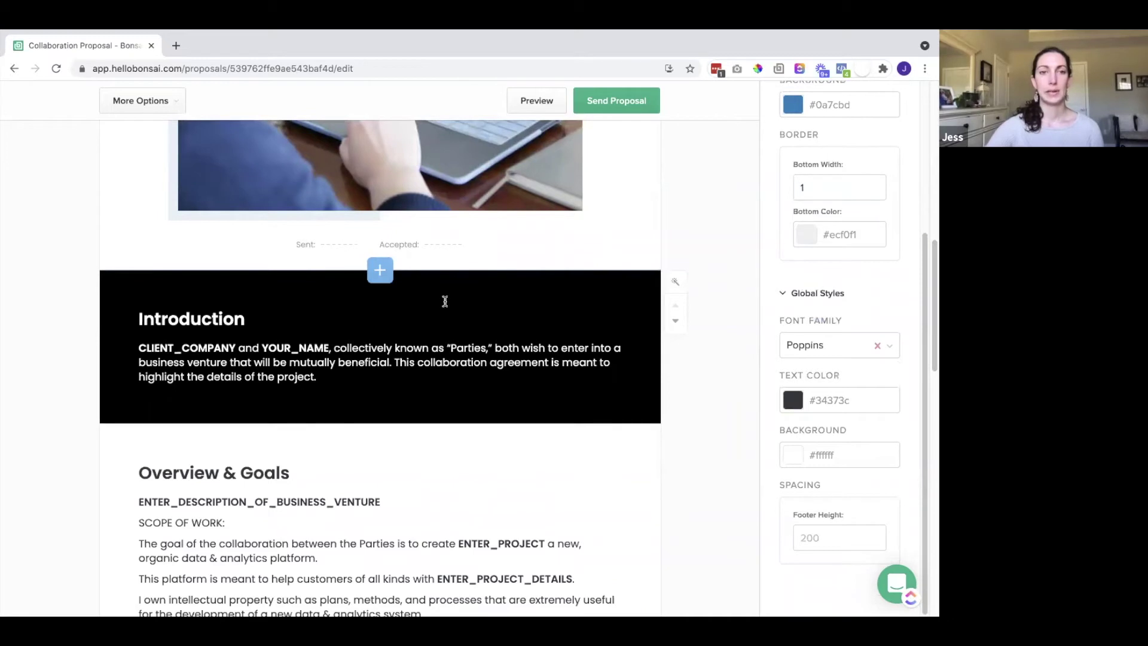
scroll(443, 300, "down", 1)
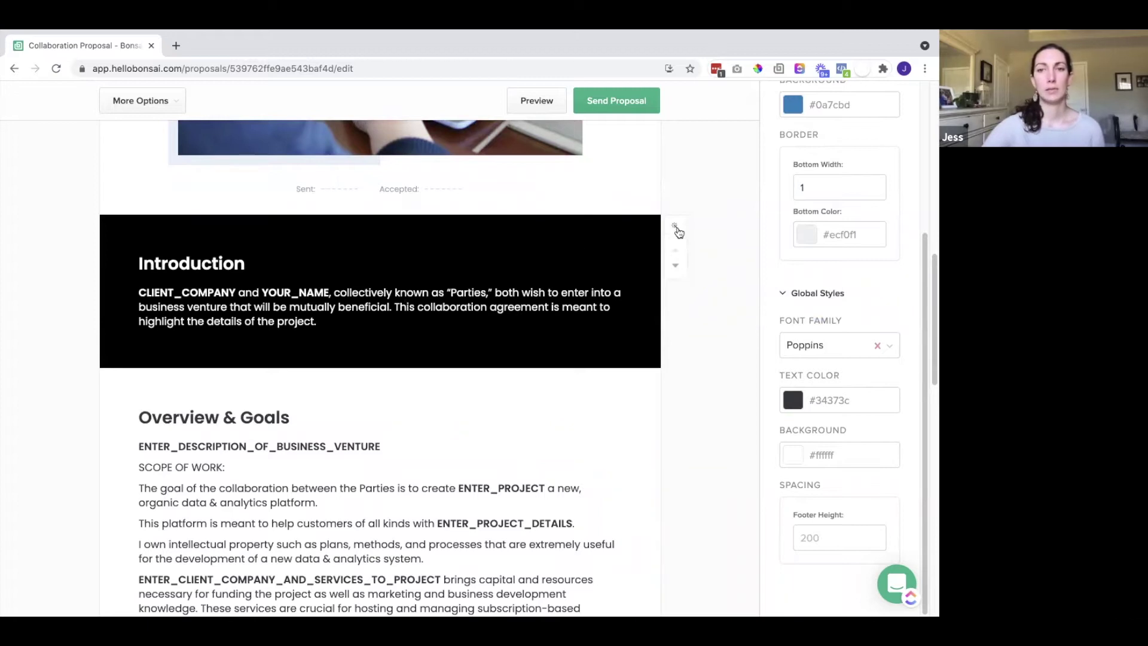
left_click(677, 230)
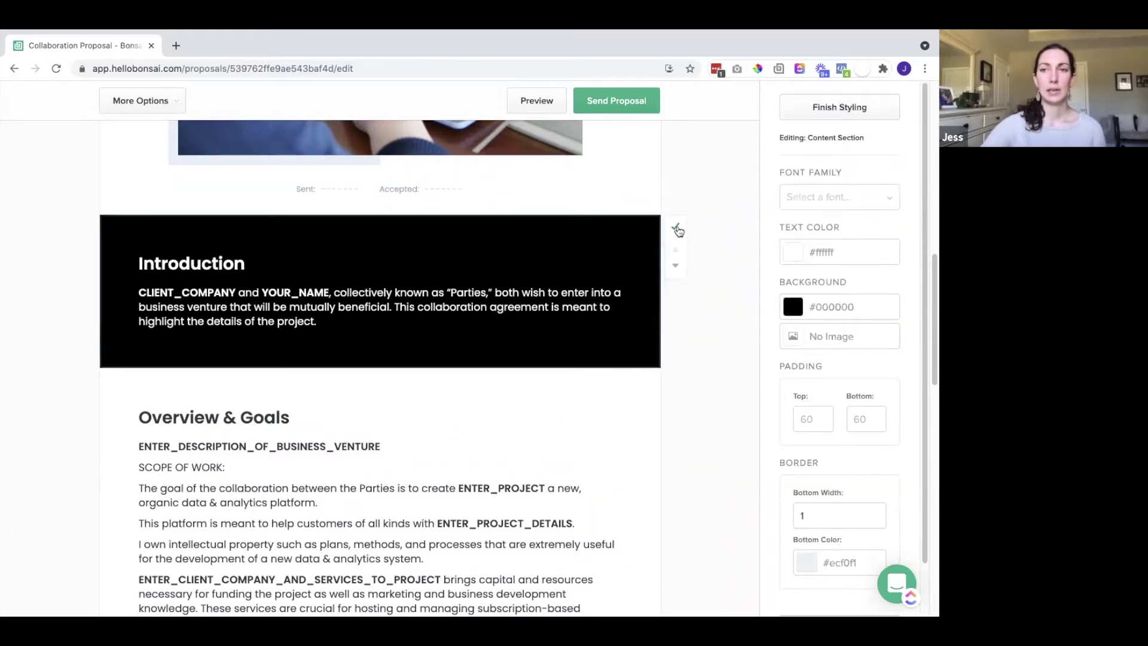
scroll(808, 295, "down", 1)
left_click(828, 249)
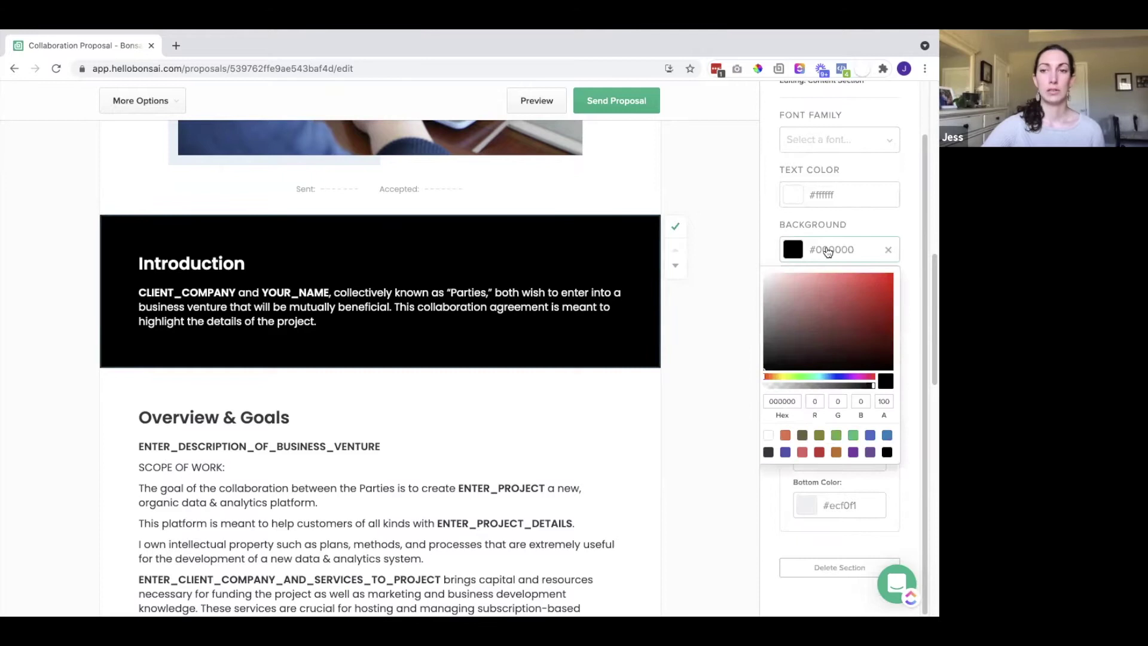
left_click(821, 335)
left_click_drag(820, 335, 839, 278)
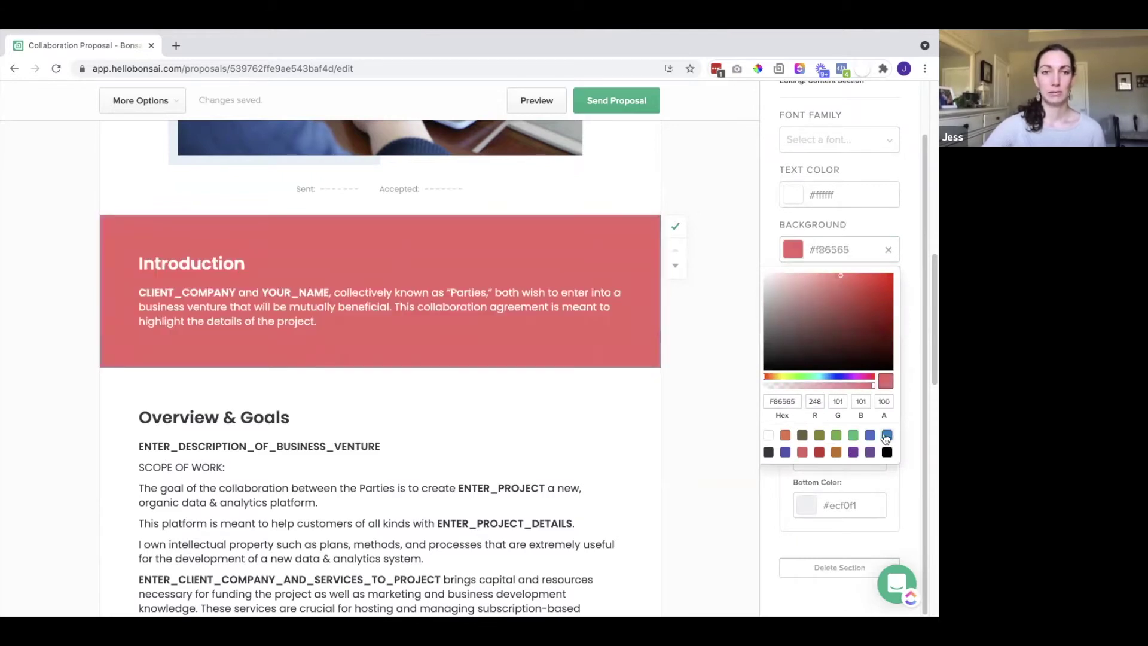
left_click(887, 435)
left_click(787, 436)
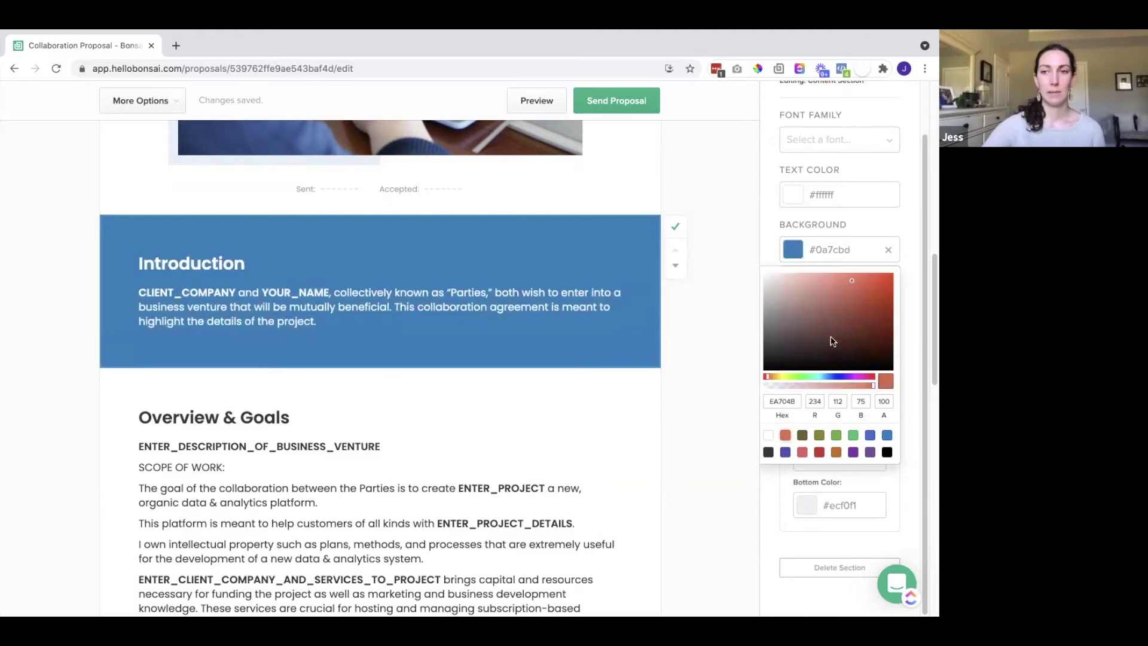
left_click(887, 435)
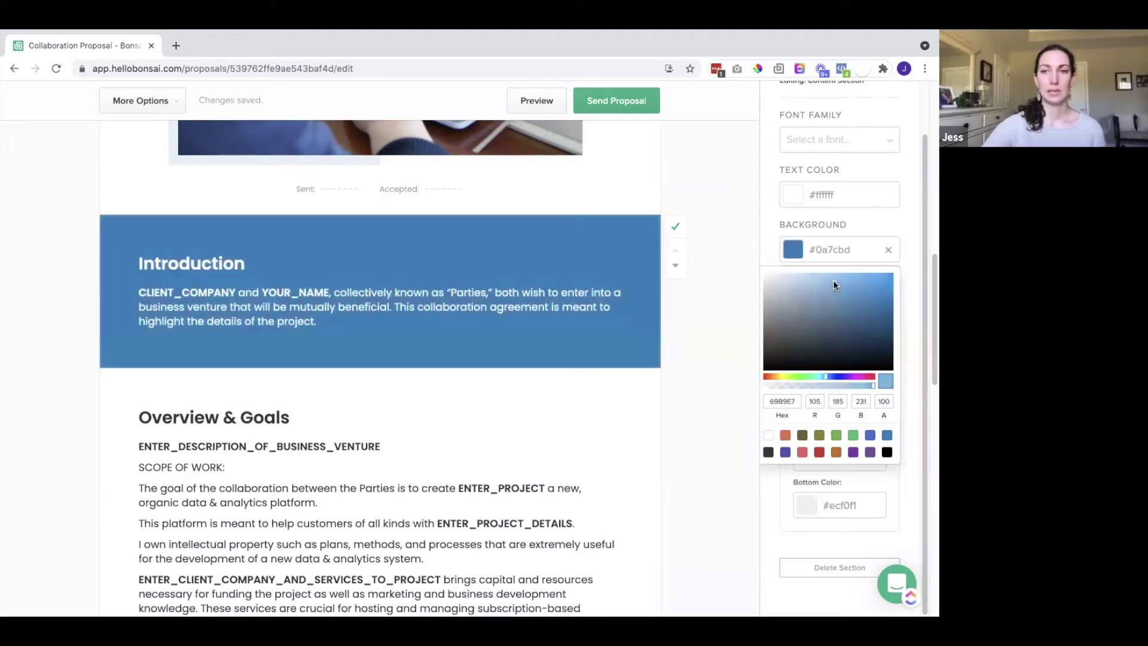
left_click_drag(834, 280, 811, 268)
scroll(481, 255, "down", 2)
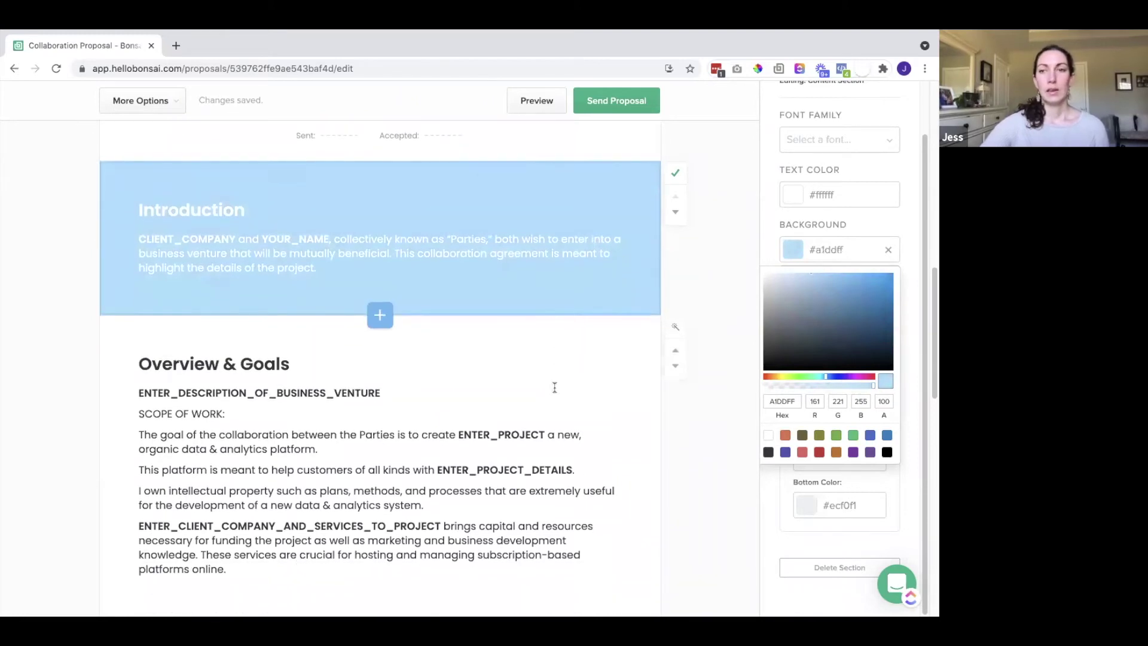
double_click(480, 254)
left_click(481, 254)
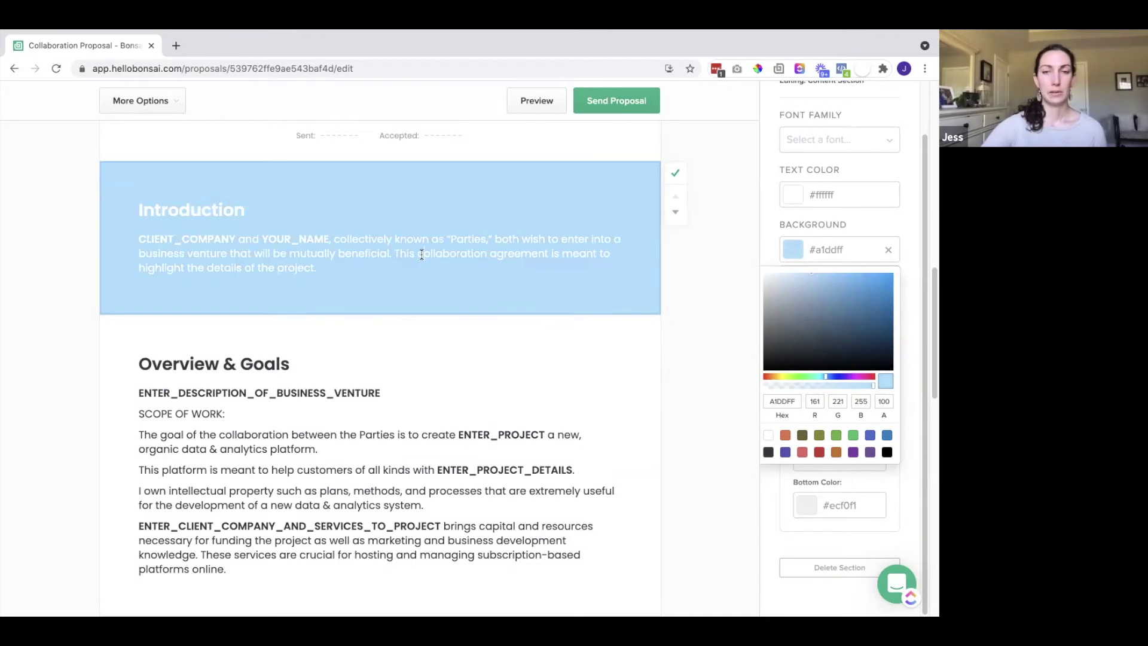
double_click(421, 254)
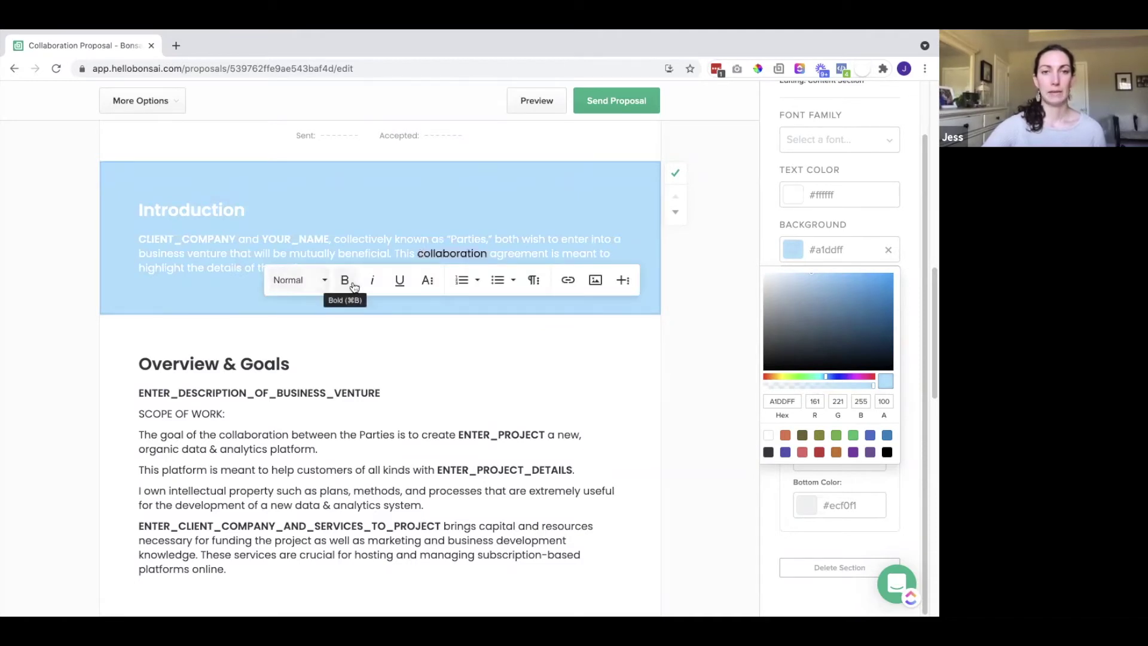
left_click(428, 284)
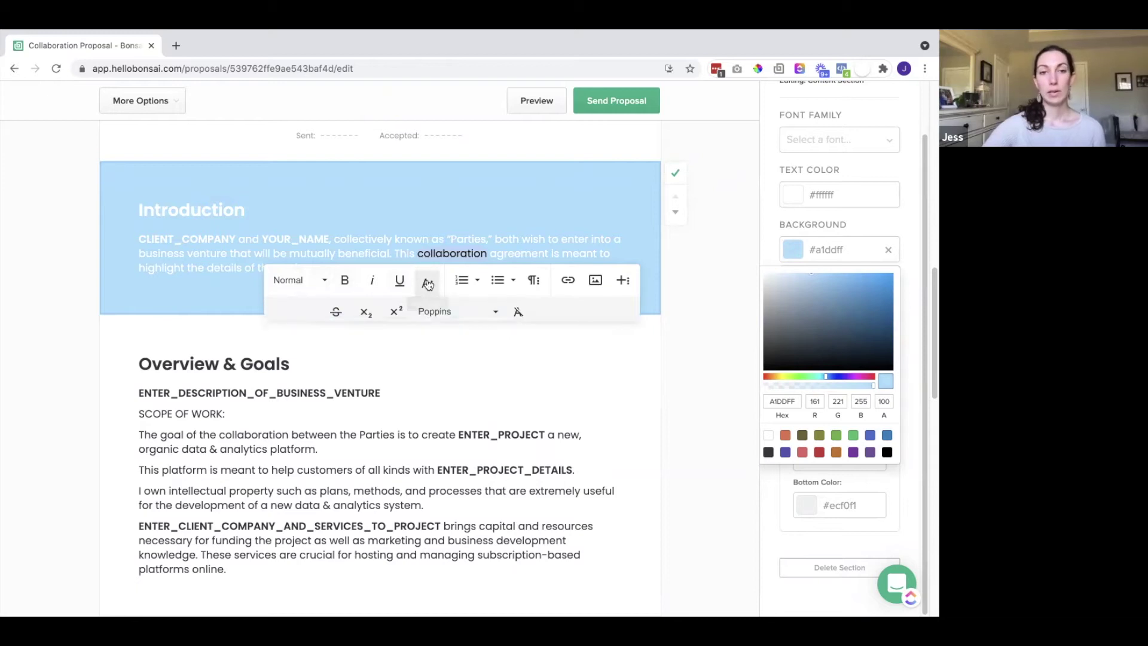
left_click(532, 282)
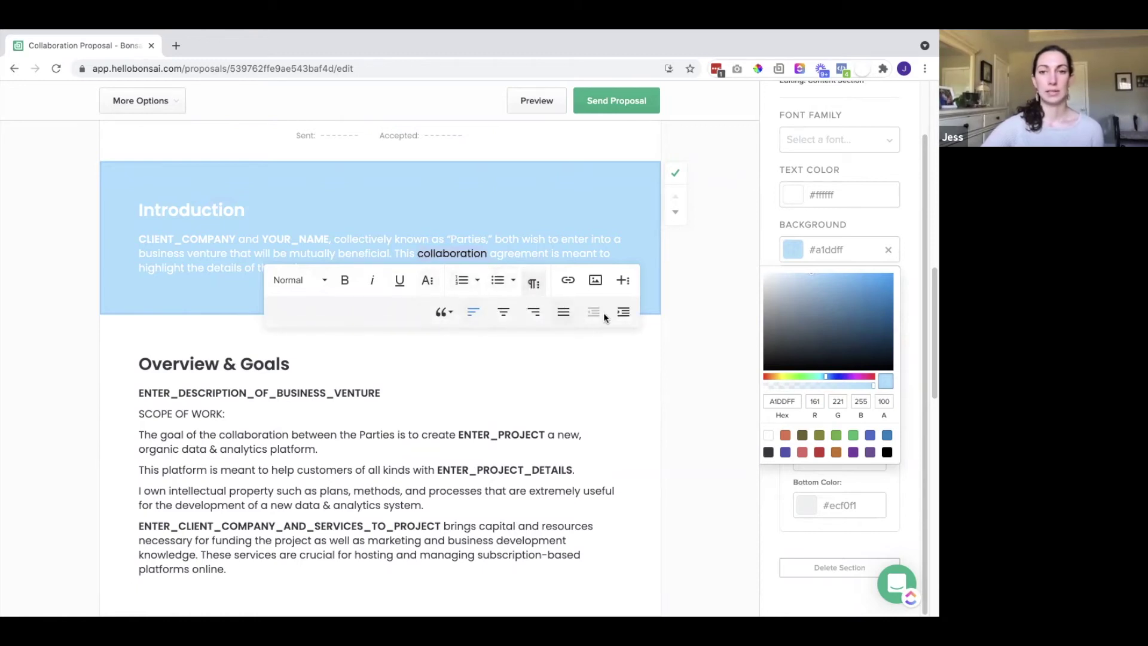
left_click(446, 312)
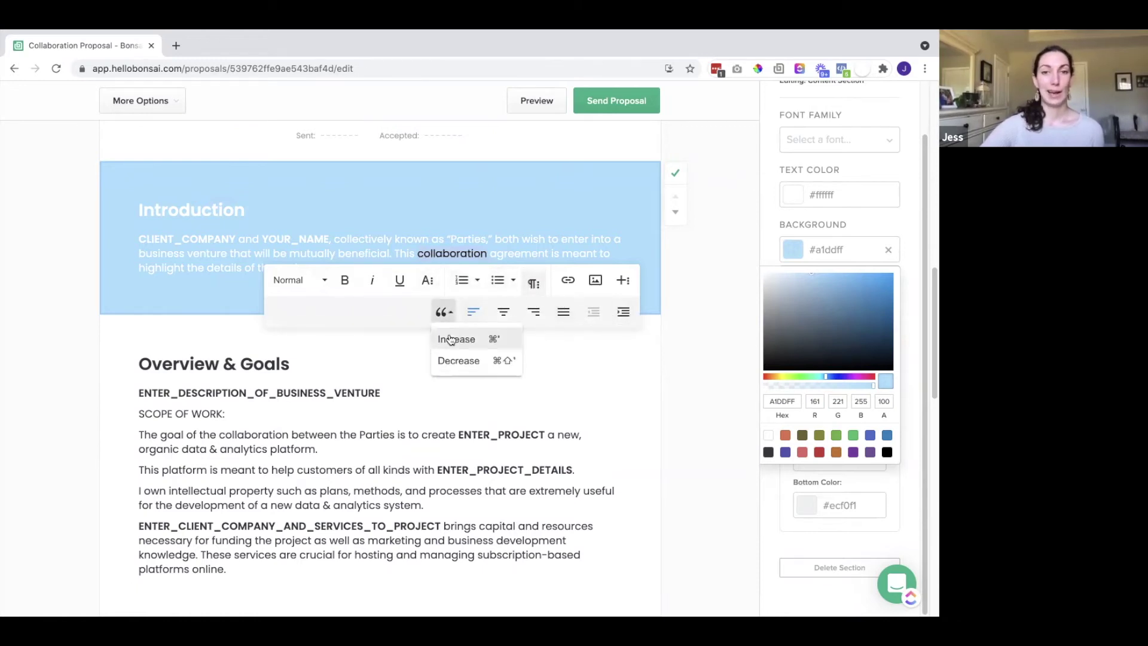
left_click(450, 339)
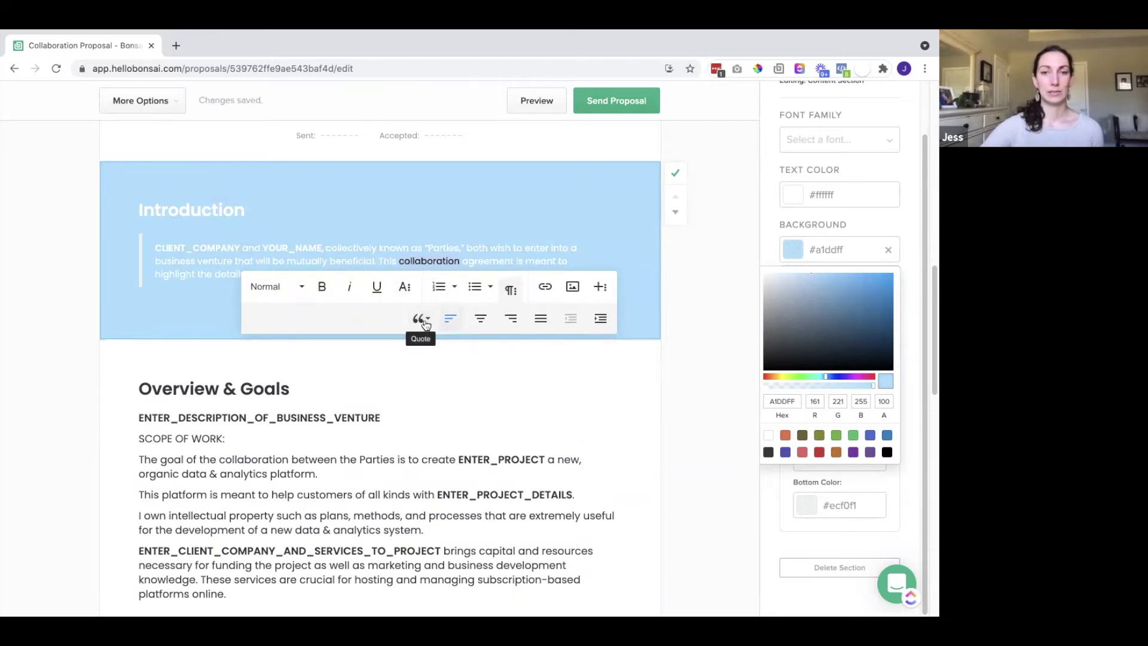
left_click(419, 319)
left_click(435, 367)
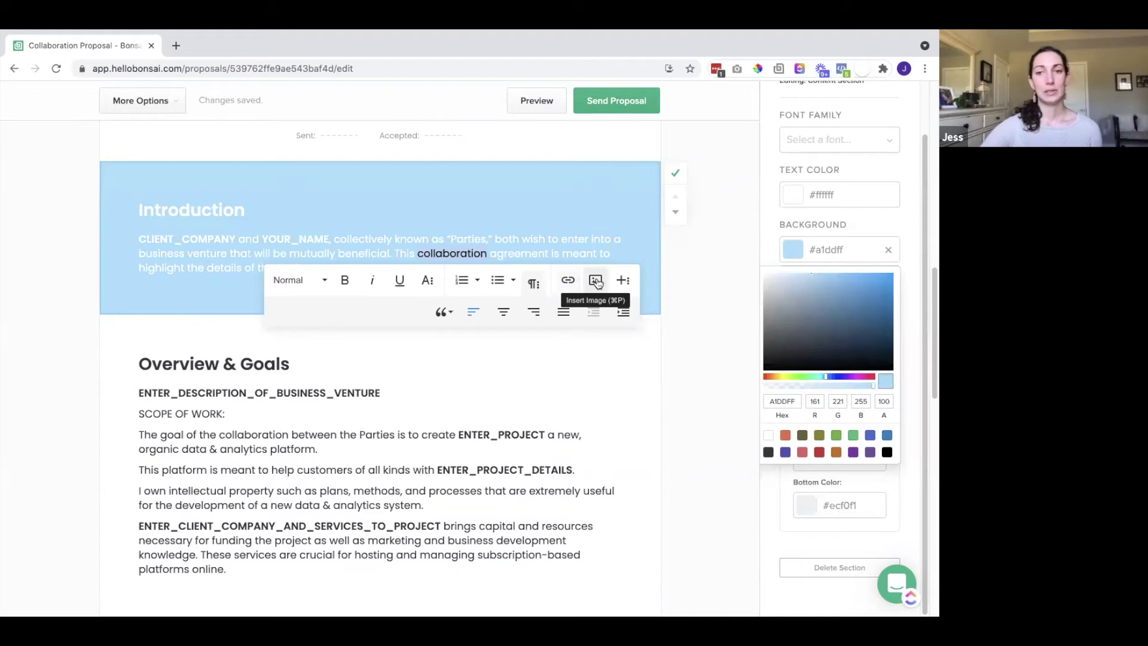
left_click(623, 282)
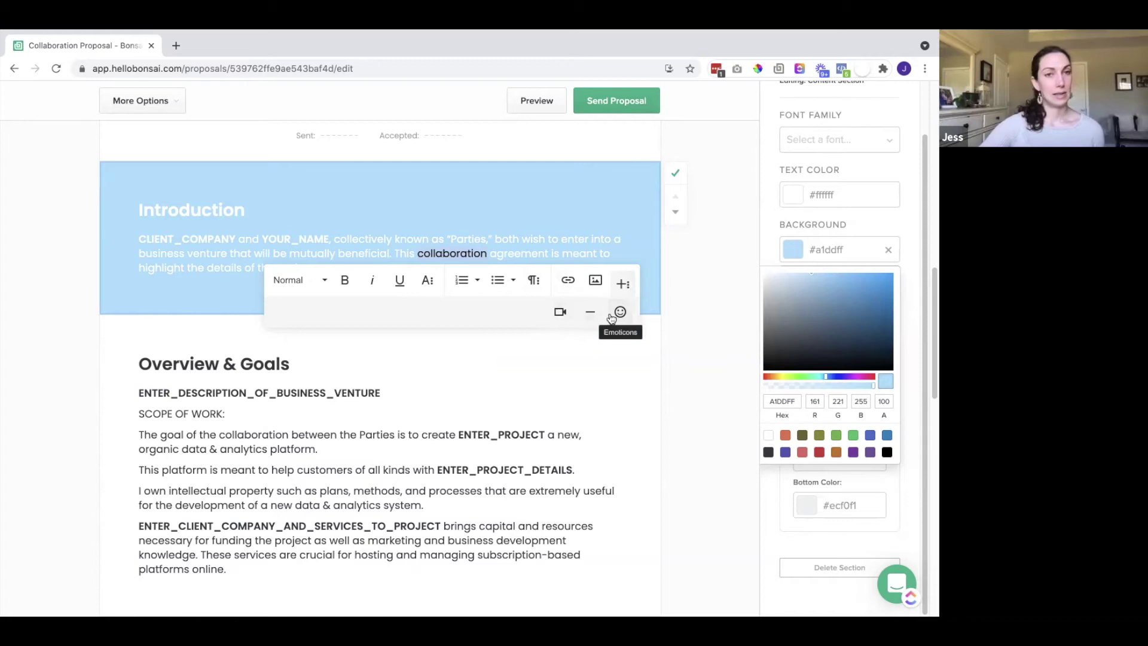
left_click(542, 246)
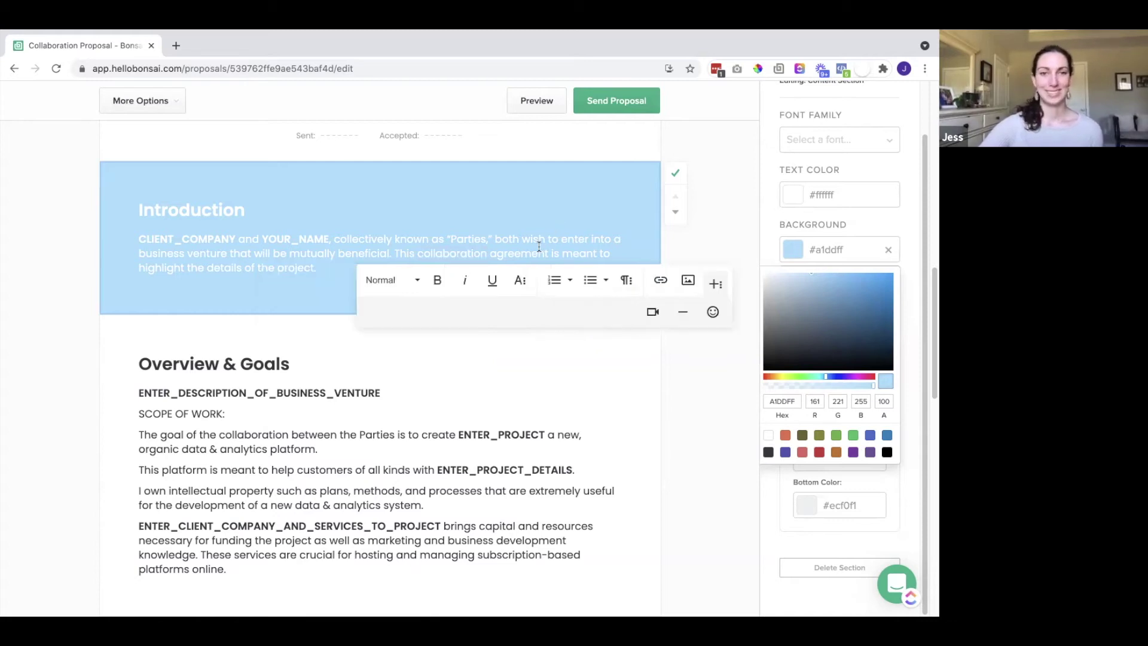
left_click(307, 256)
left_click(328, 340)
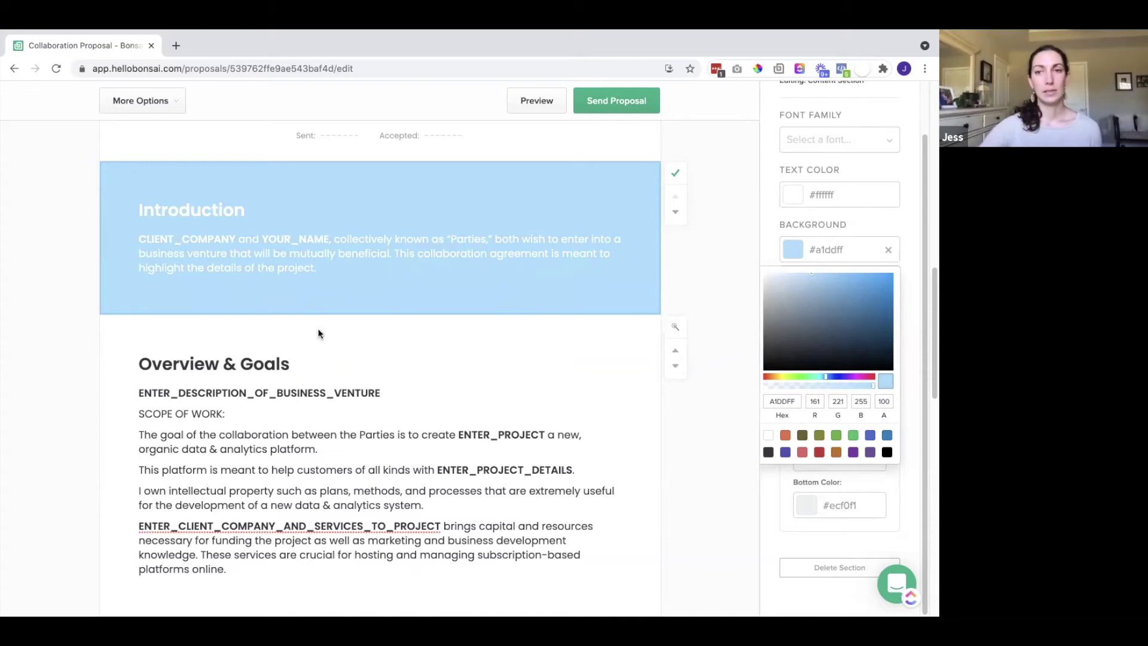
mouse_move(511, 308)
scroll(510, 306, "down", 3)
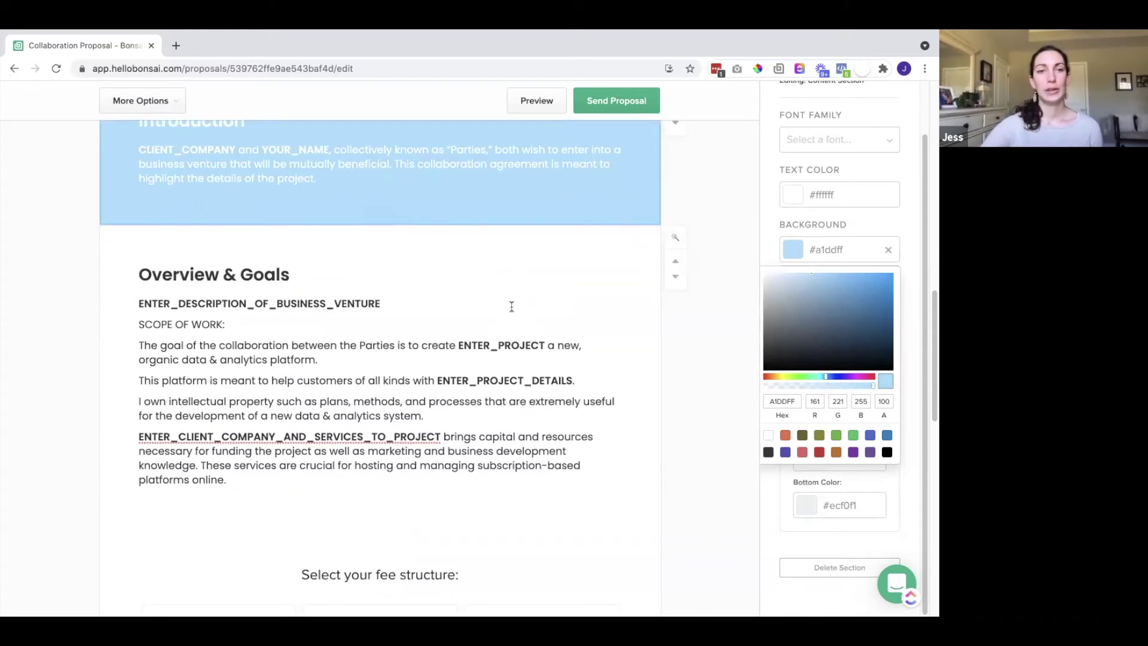
scroll(500, 298, "up", 1)
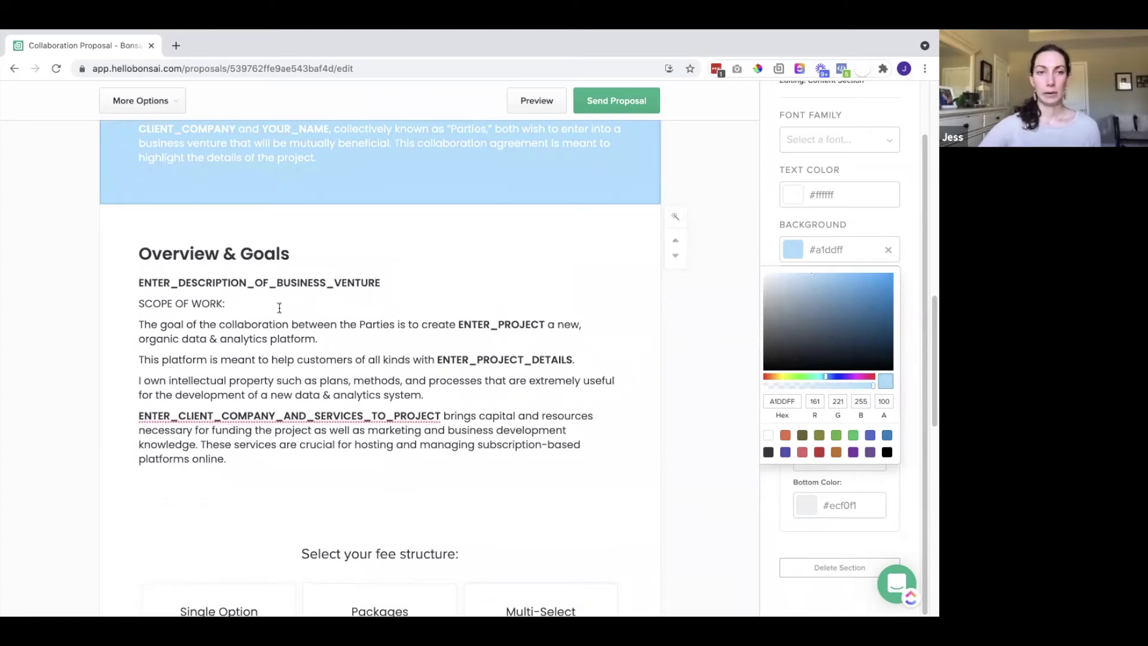
scroll(279, 308, "down", 1)
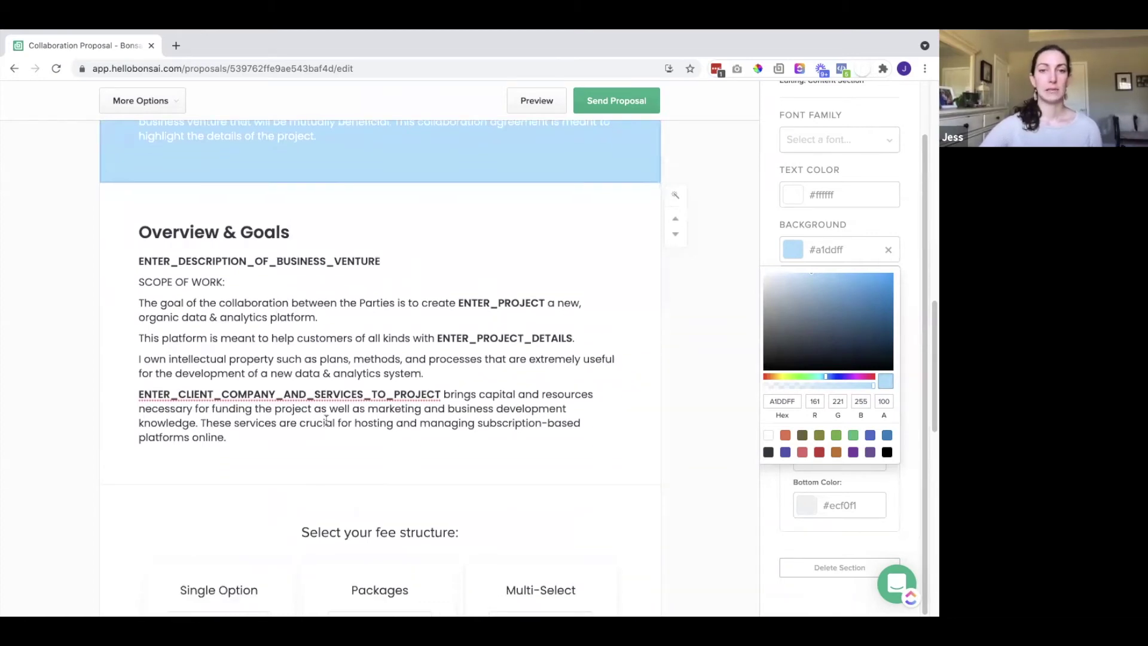
scroll(326, 420, "down", 2)
scroll(326, 418, "up", 1)
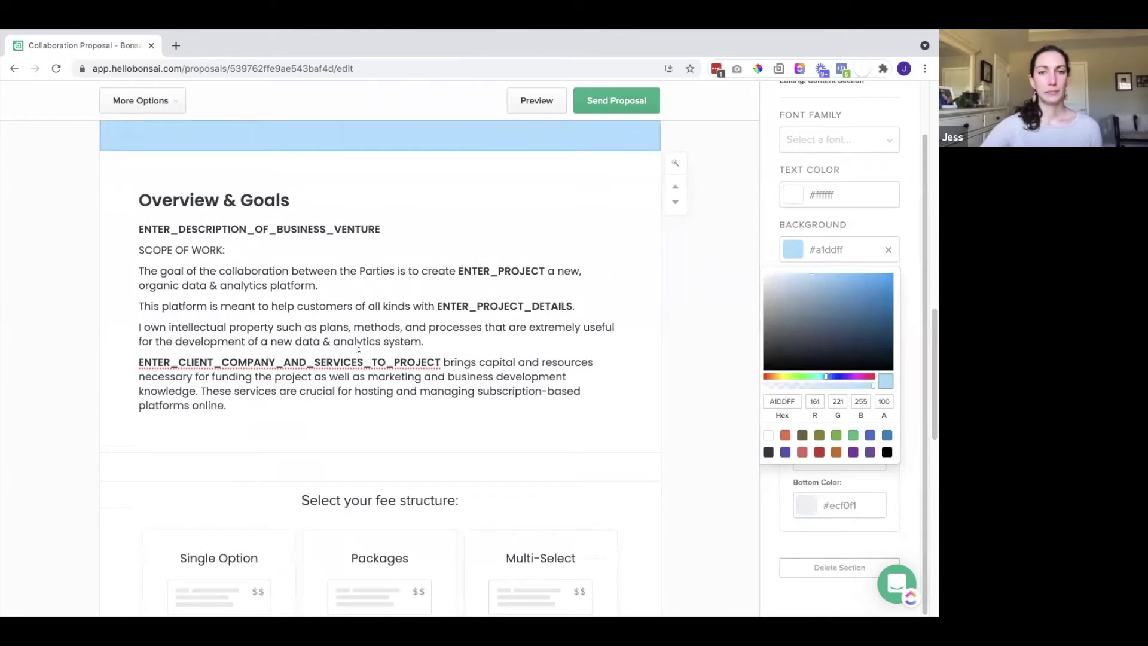
scroll(358, 348, "down", 5)
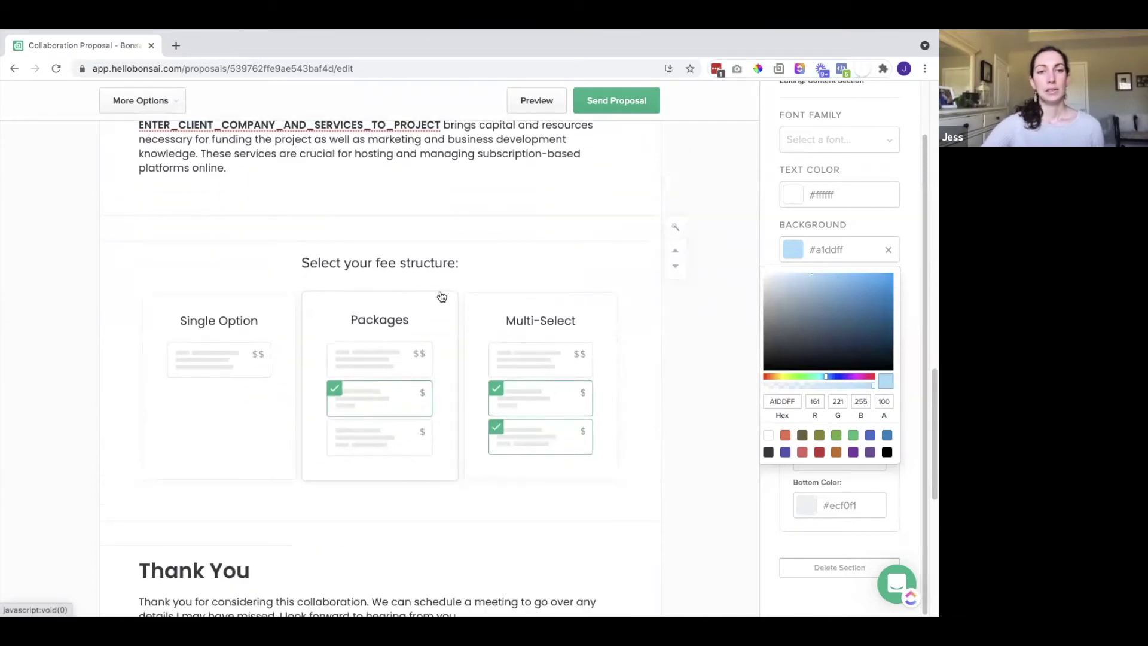
scroll(349, 268, "up", 1)
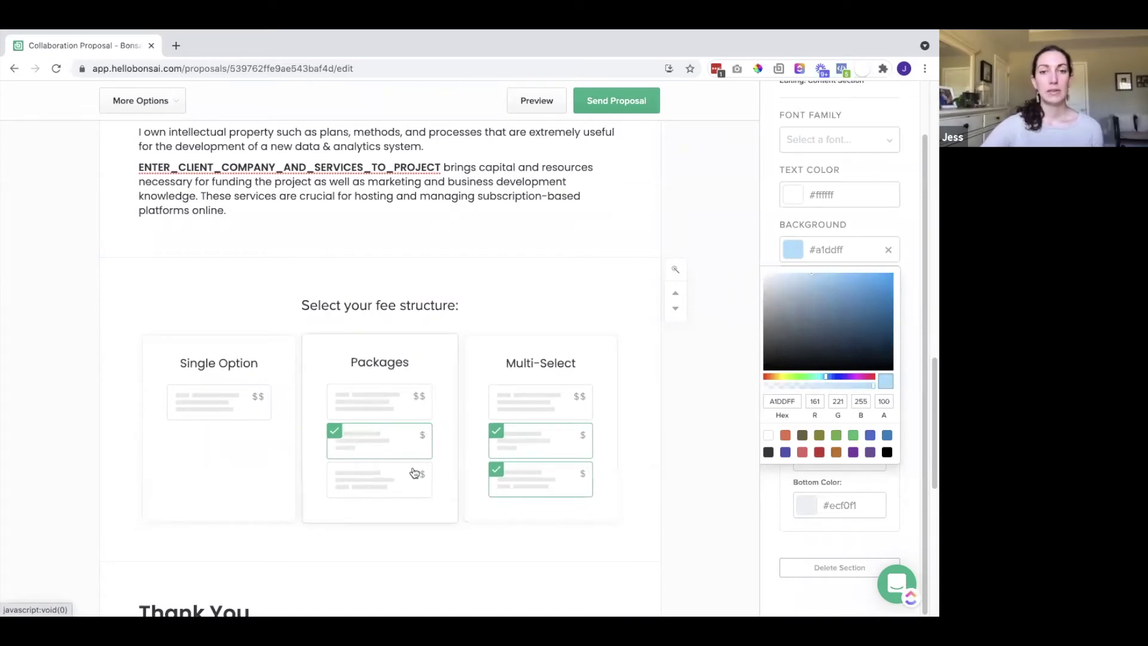
Choose the Packages fee structure and rename the first package heading to 'Package A'.
left_click(413, 473)
scroll(414, 467, "down", 2)
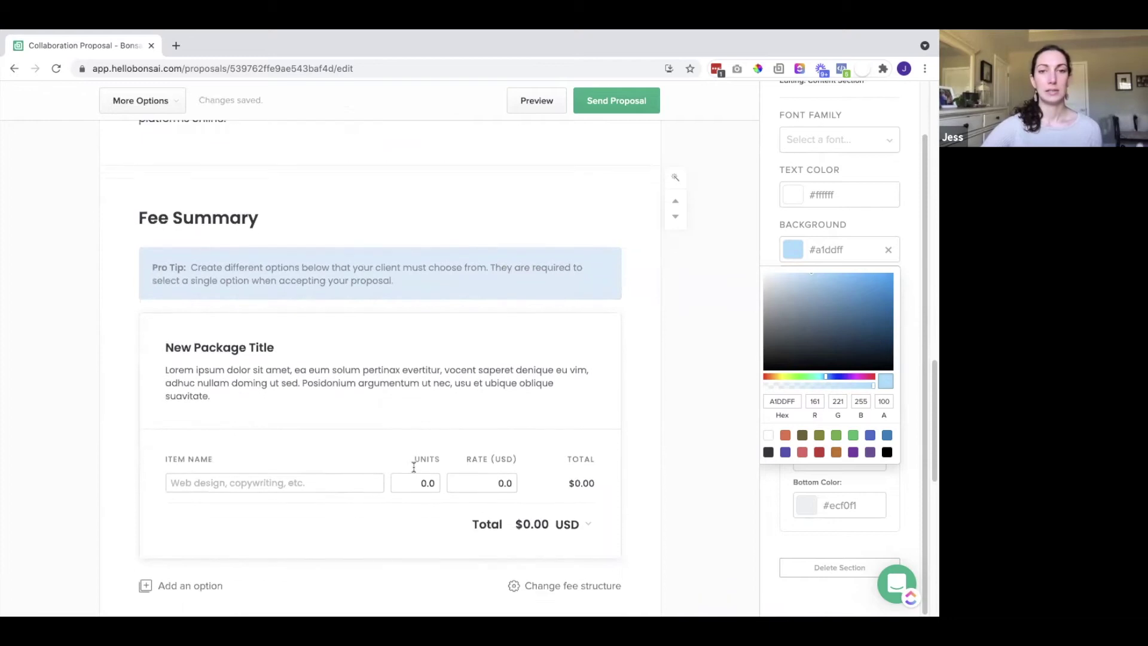
scroll(414, 467, "up", 1)
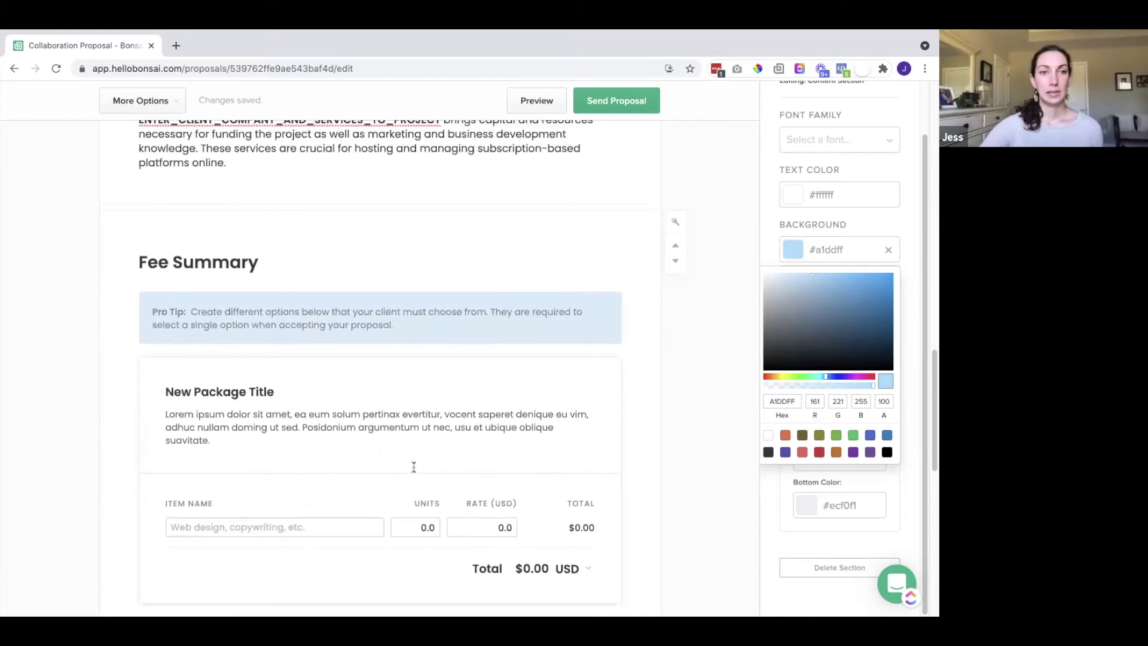
scroll(414, 472, "down", 1)
double_click(275, 352)
triple_click(276, 354)
type("Pac")
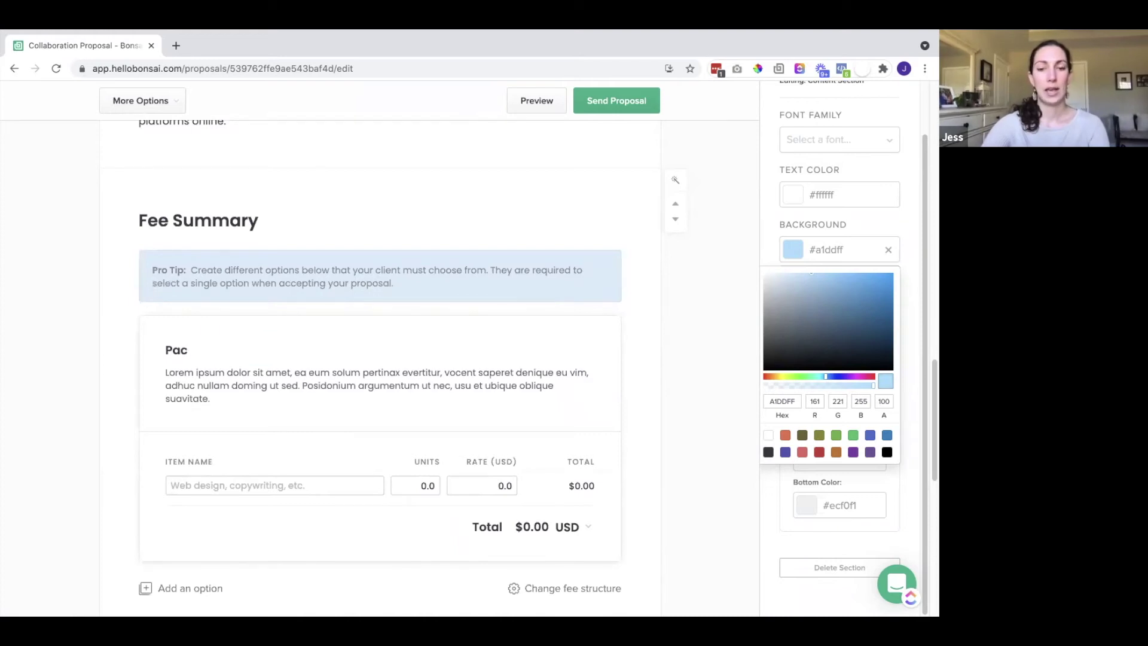
type("kage")
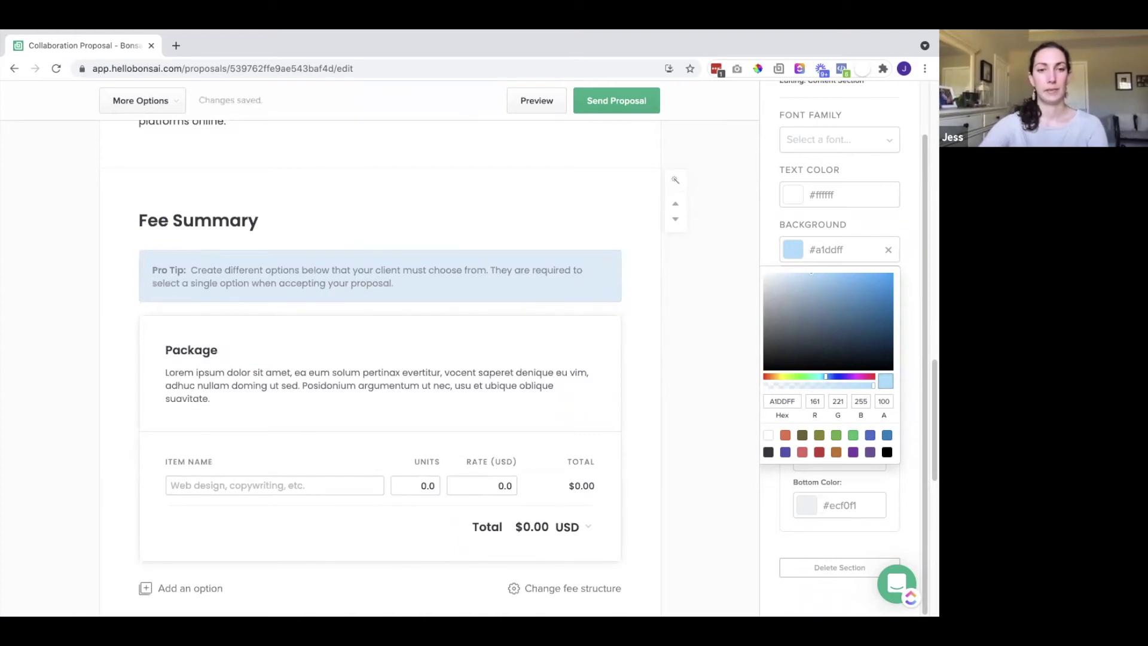
type(" A")
Add two line items named 'Test 1' and 'Test 2' to Package A.
left_click(265, 478)
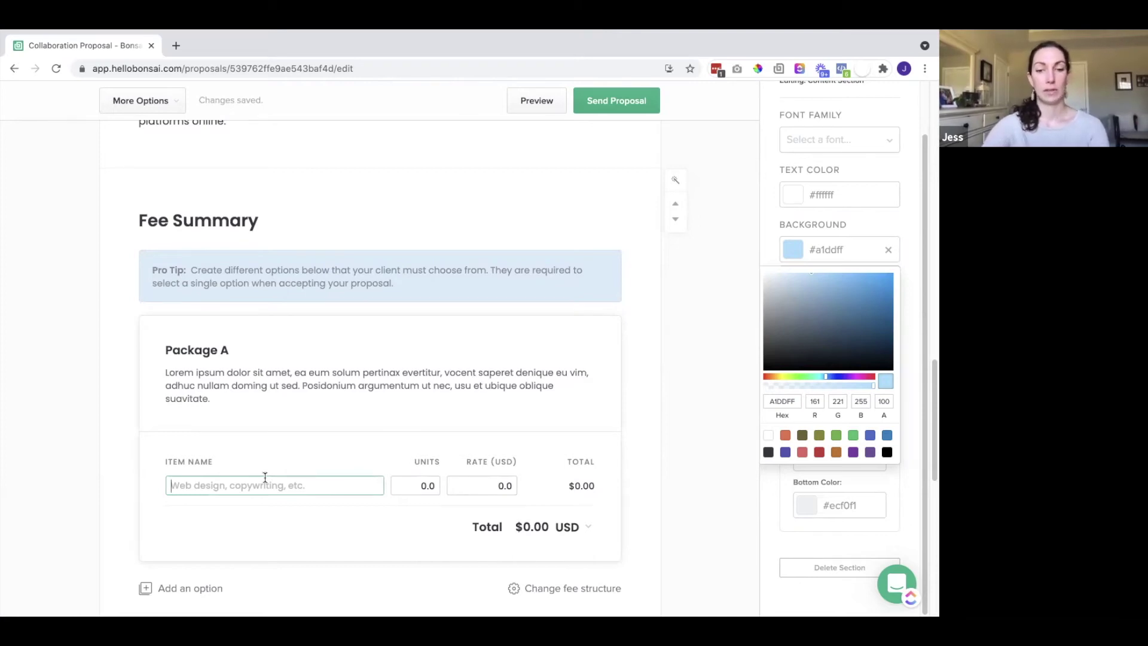
type("Test 1")
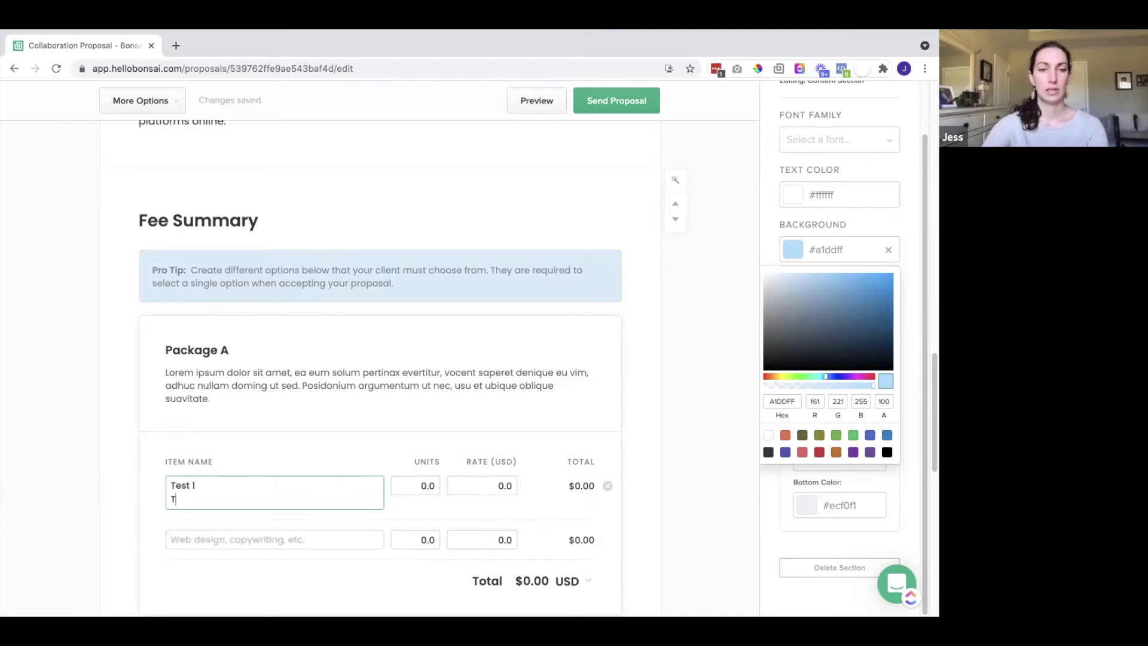
left_click(262, 526)
type("Test")
key("BackSpace")
key("BackSpace")
type("st 2")
key("Return")
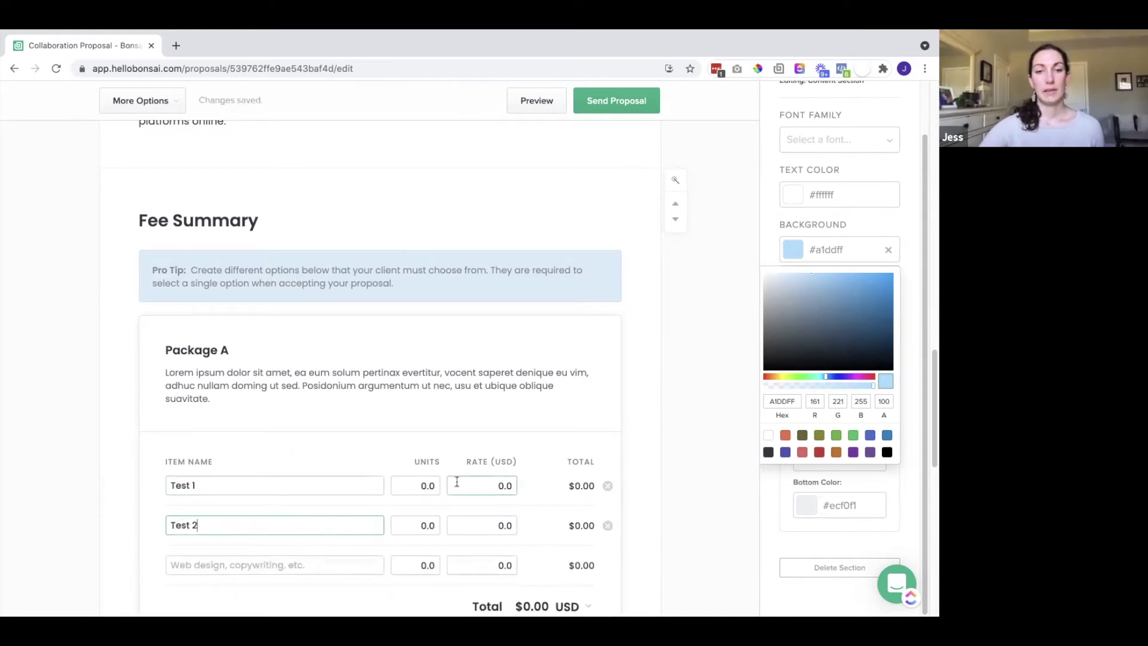
Set Test 1 to 1 unit at $100 and Test 2 to $150, totalling $250.00.
left_click(432, 484)
type("1")
left_click(480, 486)
type("100")
left_click(479, 525)
type("150")
scroll(544, 418, "down", 3)
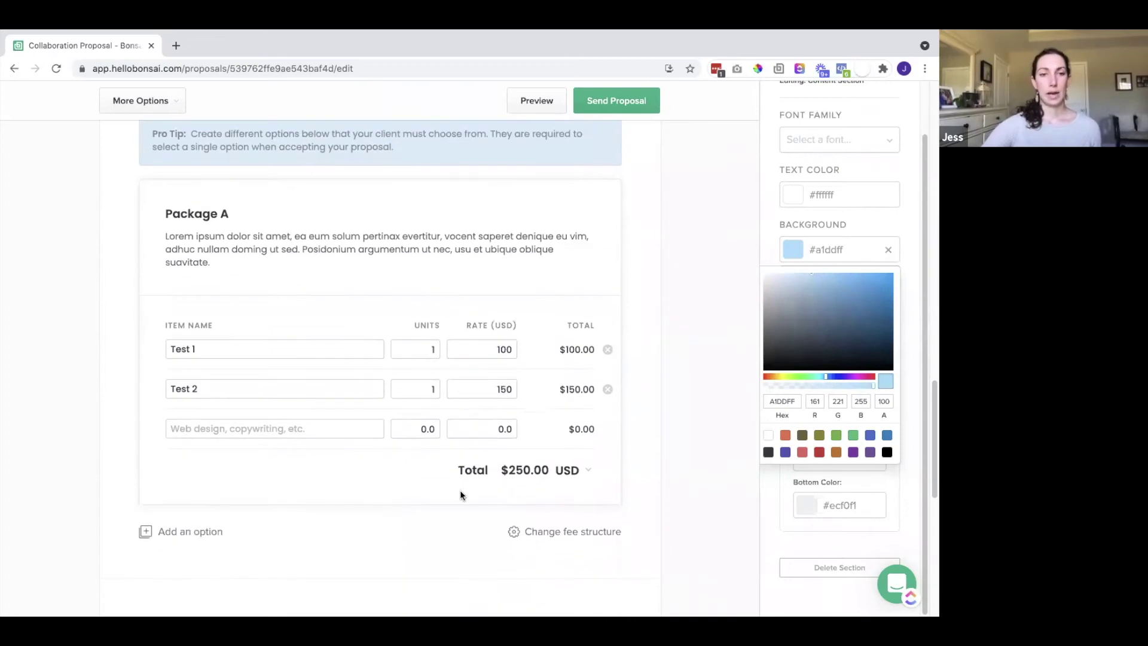
scroll(460, 490, "up", 2)
left_click(457, 485)
scroll(359, 493, "down", 3)
left_click(256, 502)
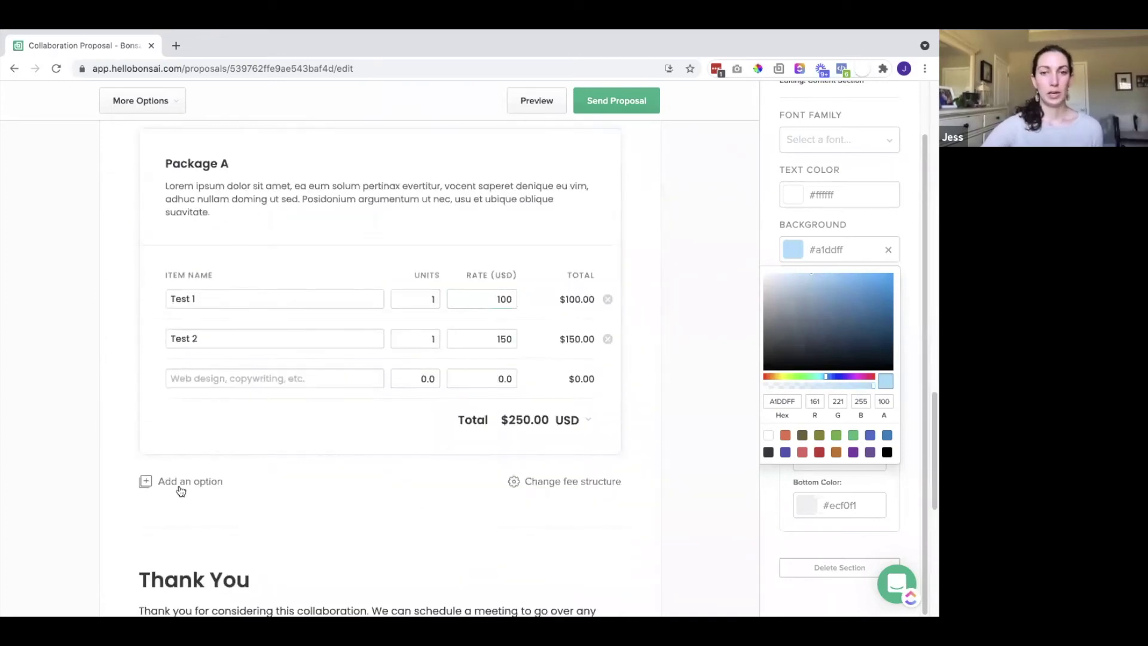
Keep the Packages structure and add a second package named 'Package B'.
left_click(573, 479)
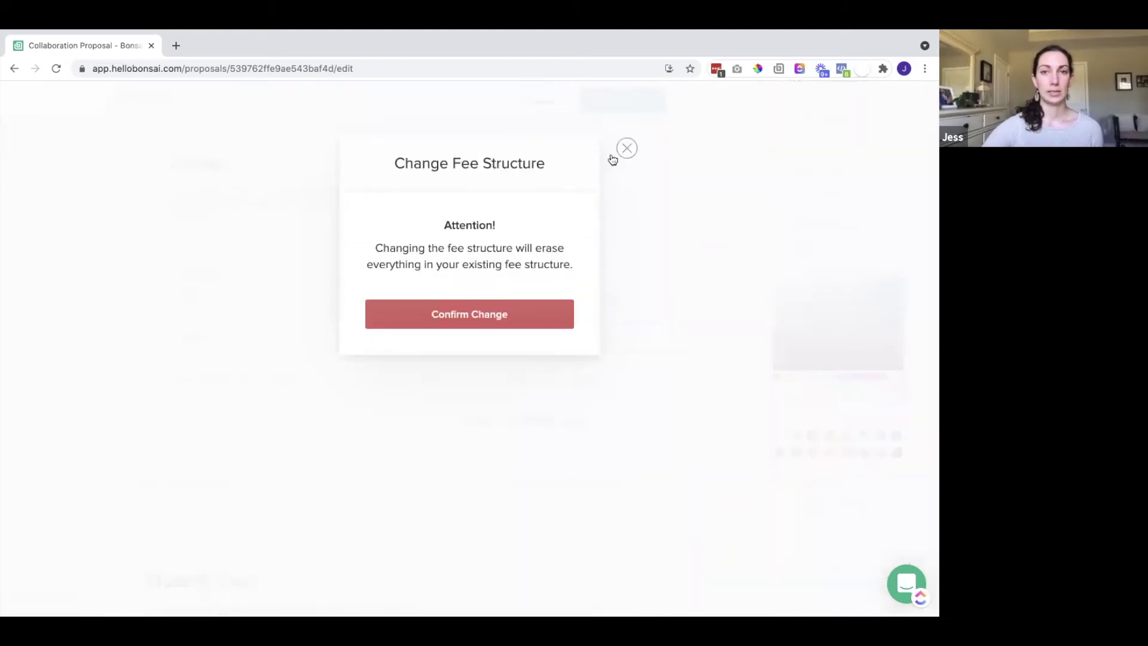
left_click(622, 154)
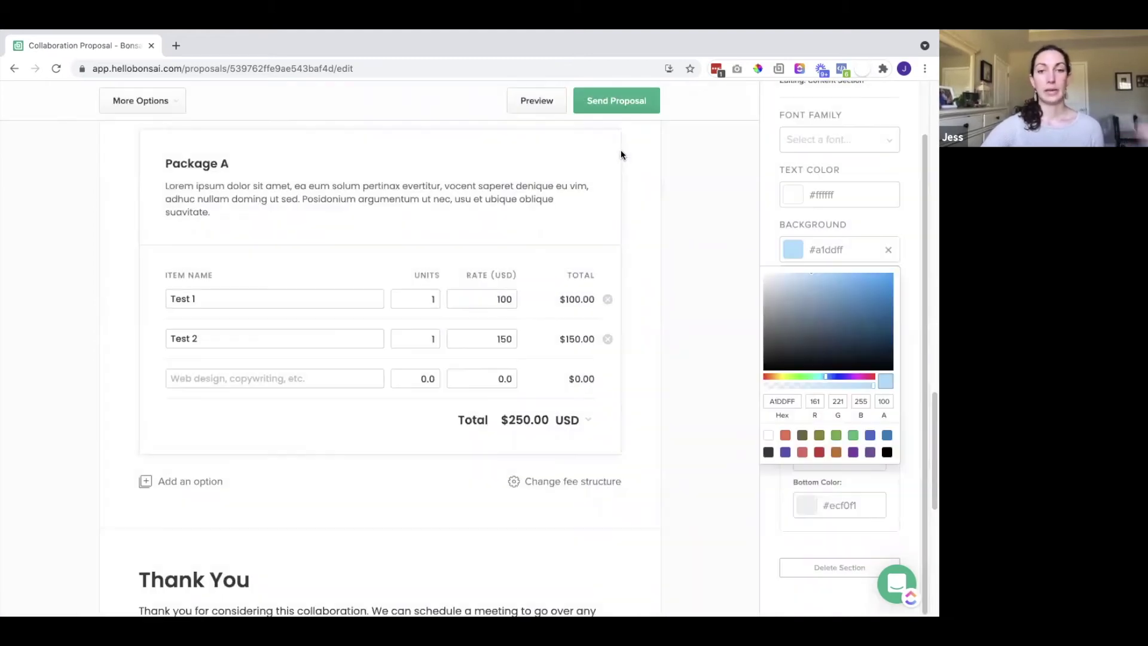
left_click(212, 482)
scroll(320, 395, "down", 2)
triple_click(281, 395)
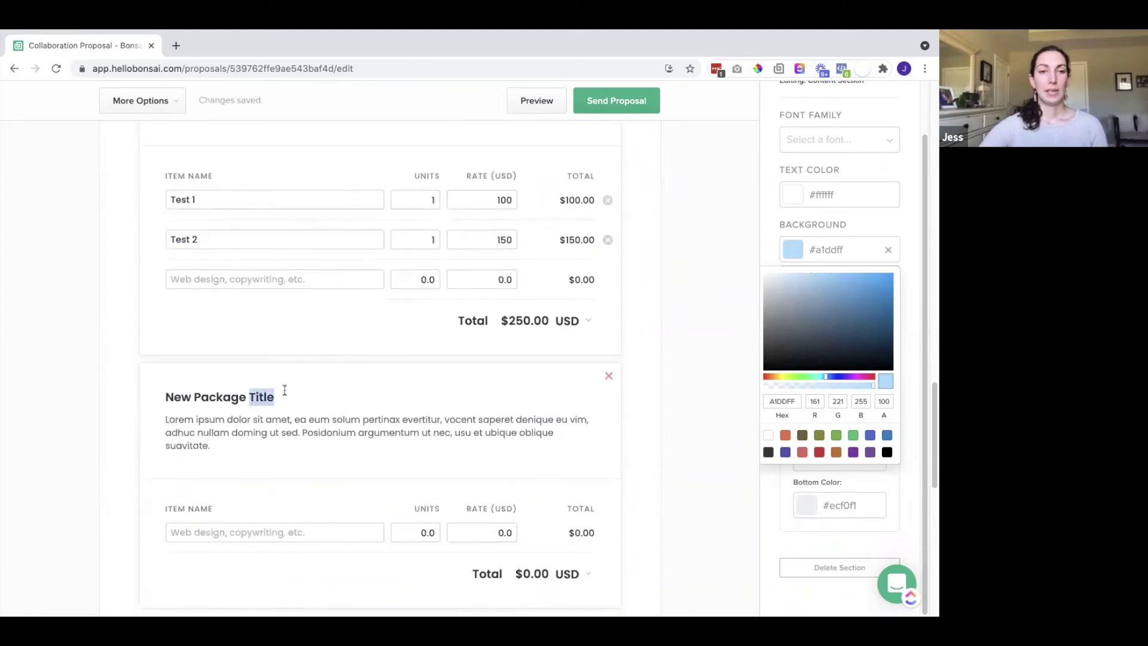
type("Package B")
Add a Test item to Package B at 1 unit × 150, leaving the second row empty.
scroll(261, 497, "down", 1)
left_click(254, 513)
type("Test")
left_click(422, 514)
type("1")
left_click(502, 514)
type("150")
left_click(494, 452)
scroll(494, 450, "down", 3)
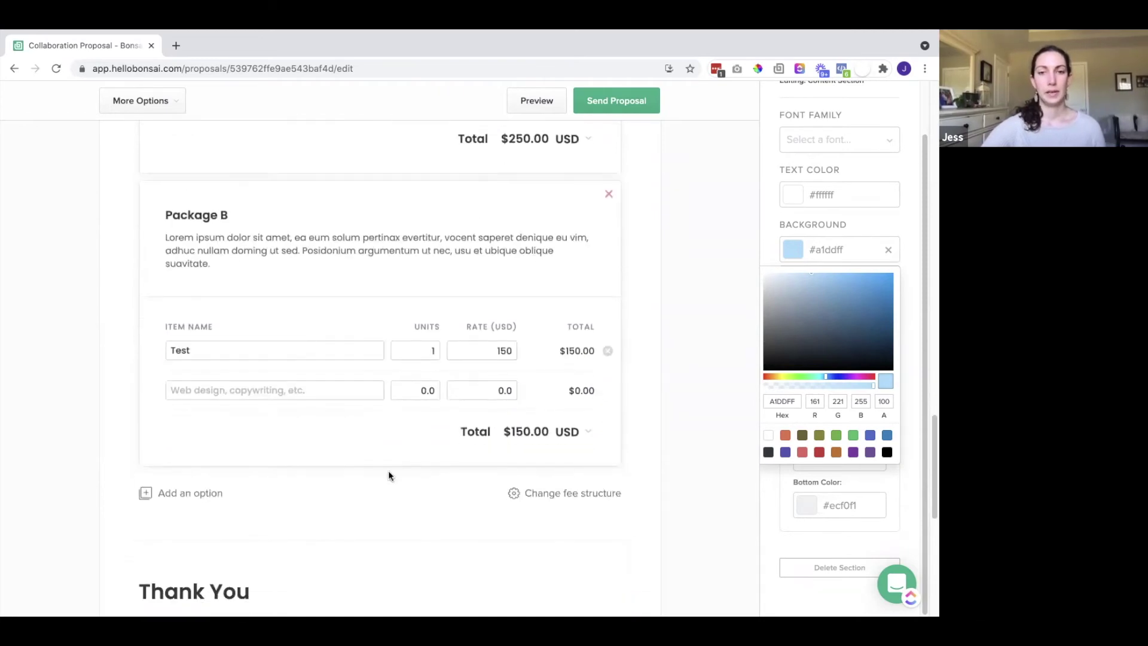
scroll(387, 455, "down", 1)
left_click(175, 388)
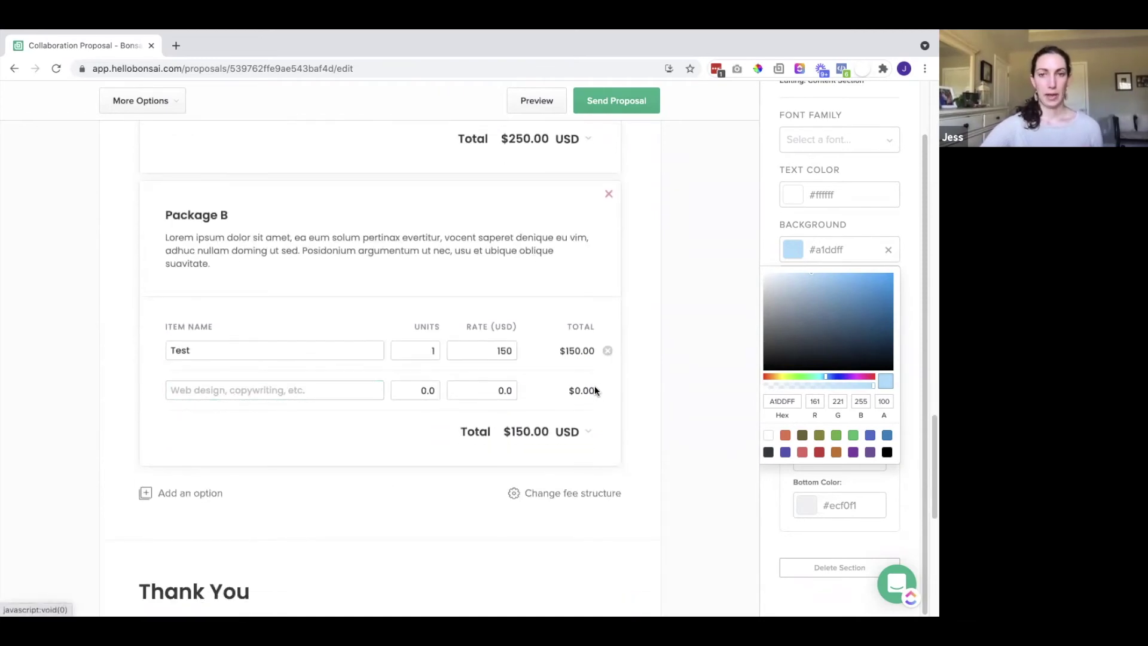
left_click(332, 433)
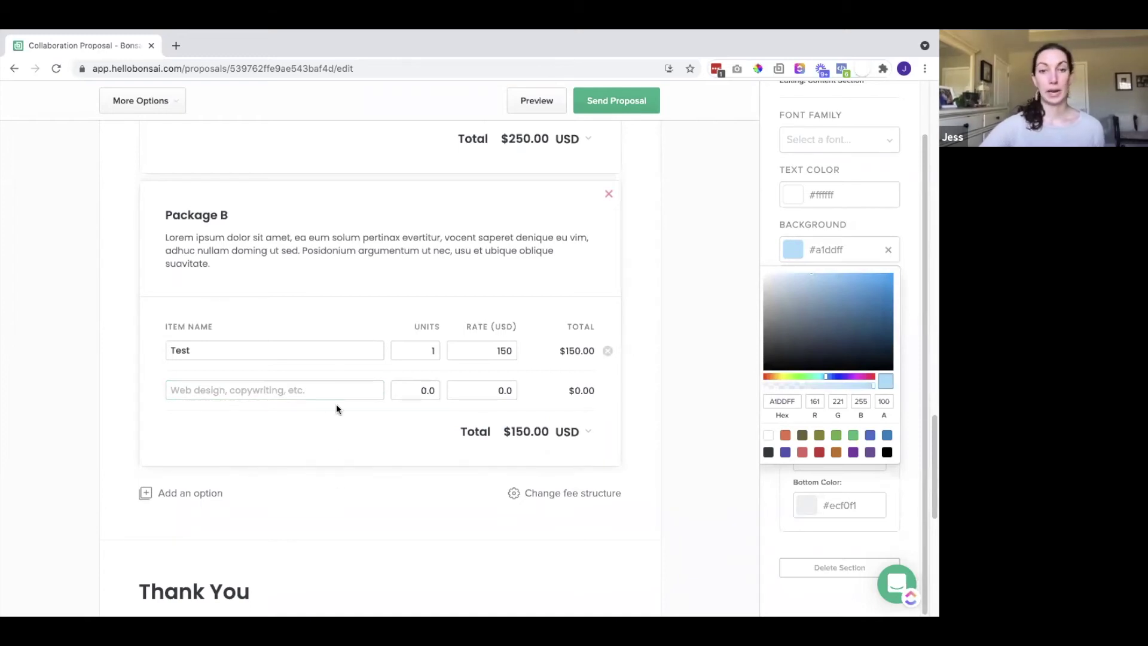
Scroll down to review the Thank You section and back up to the Introduction.
scroll(325, 476, "down", 5)
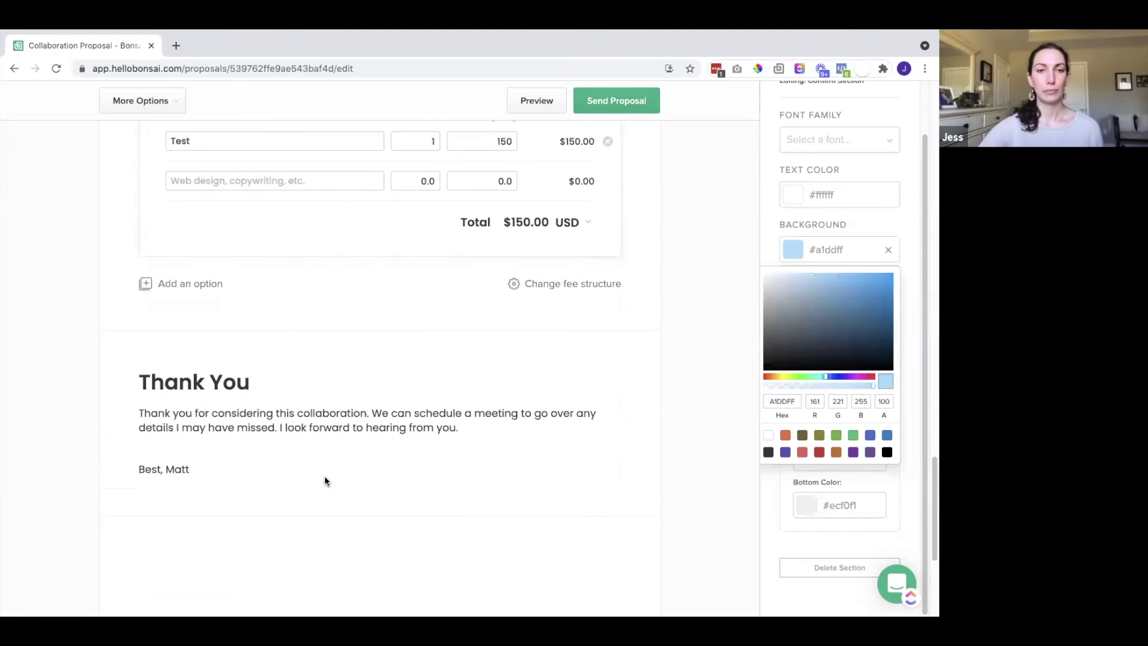
scroll(340, 375, "down", 1)
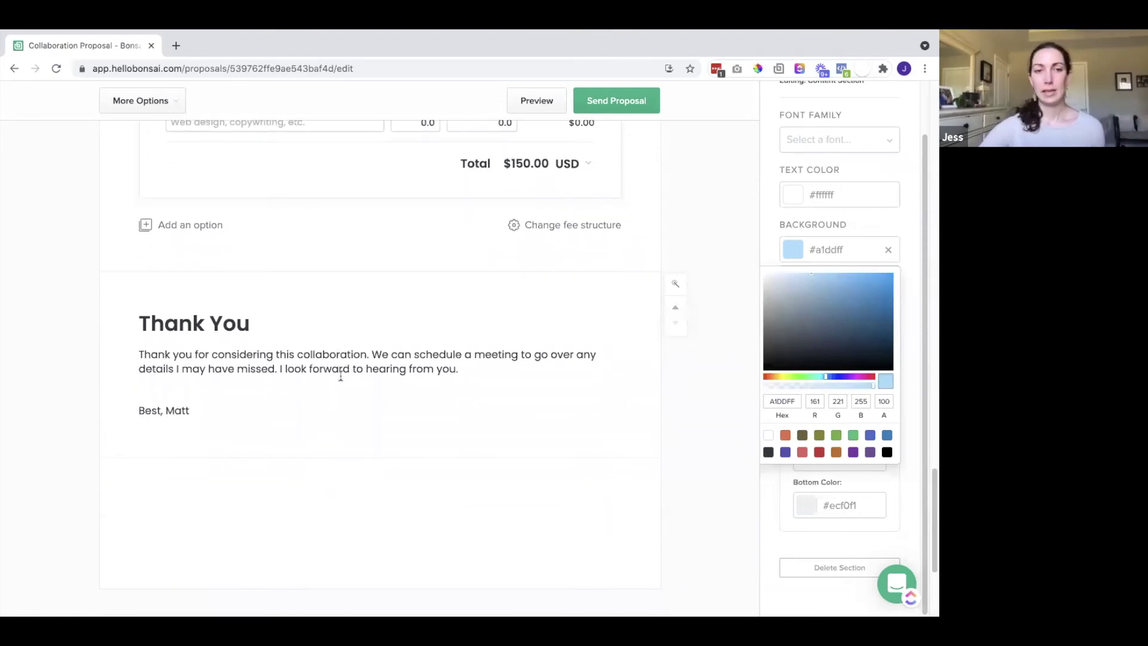
scroll(340, 375, "down", 2)
scroll(340, 375, "up", 3)
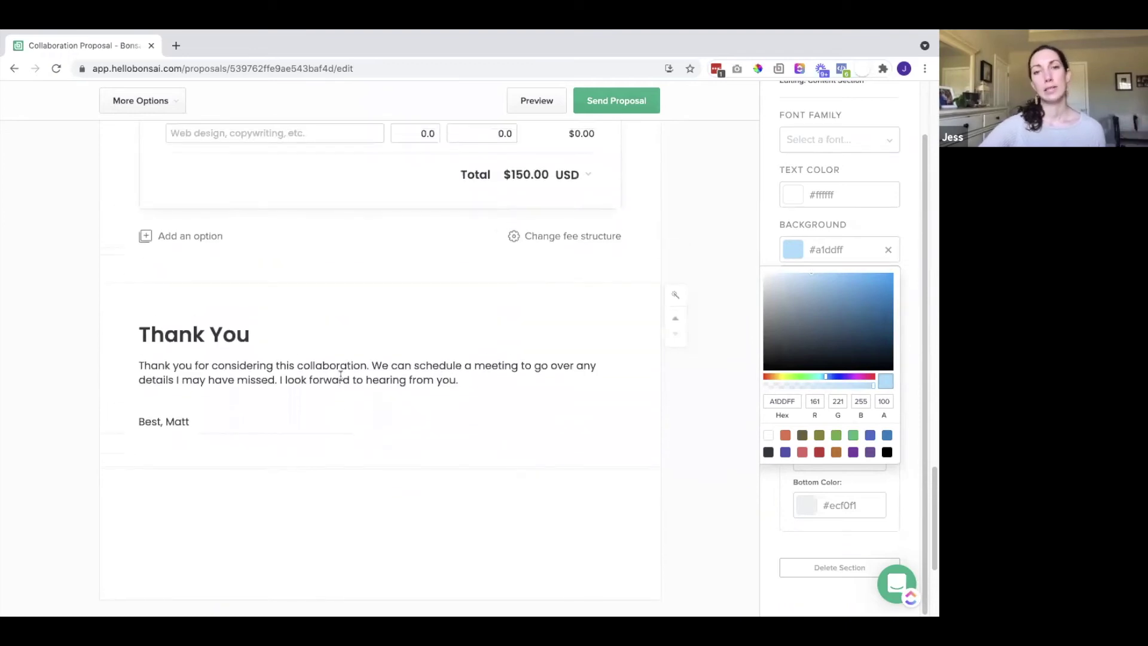
scroll(460, 387, "down", 2)
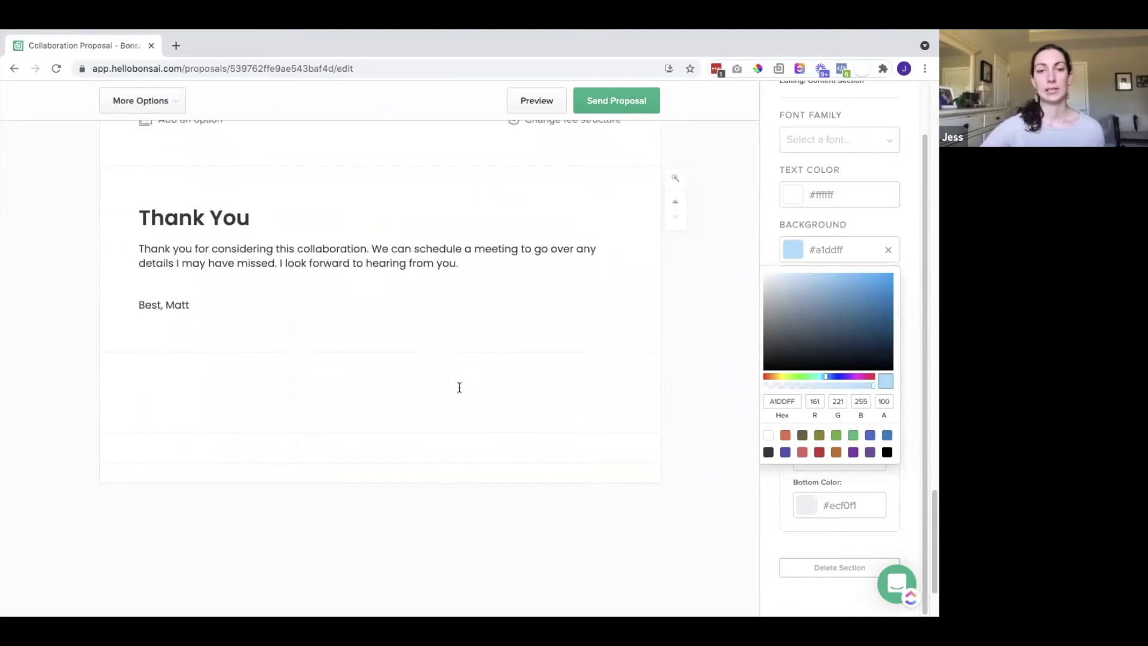
scroll(459, 387, "up", 2)
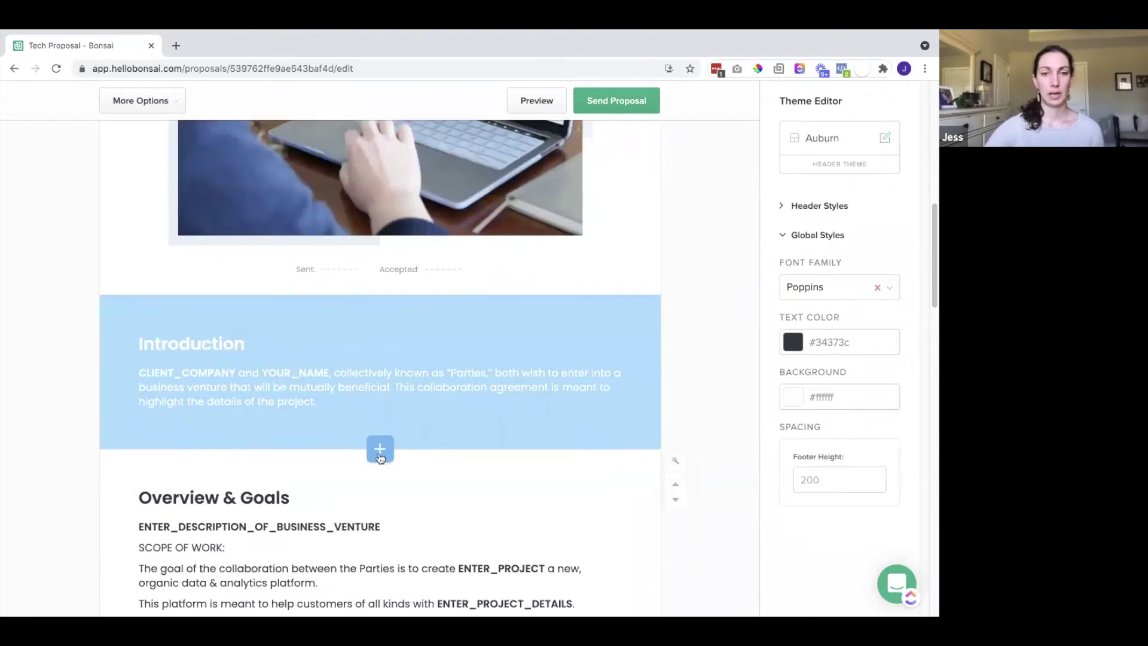
left_click(381, 456)
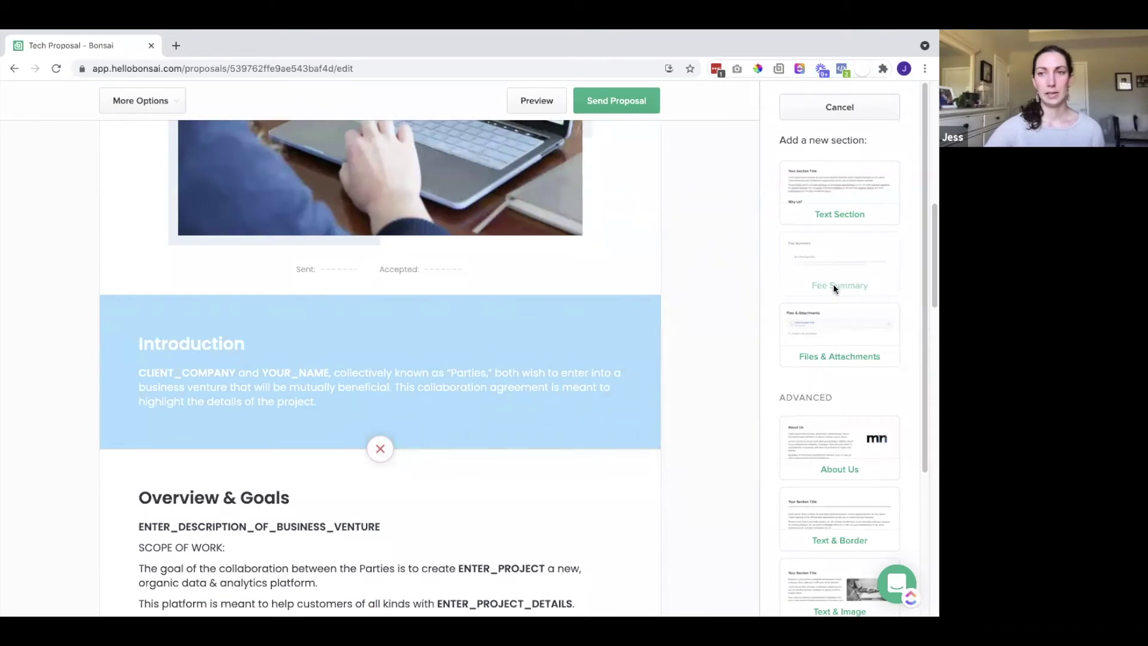
scroll(837, 301, "down", 1)
scroll(849, 269, "up", 1)
scroll(846, 357, "down", 1)
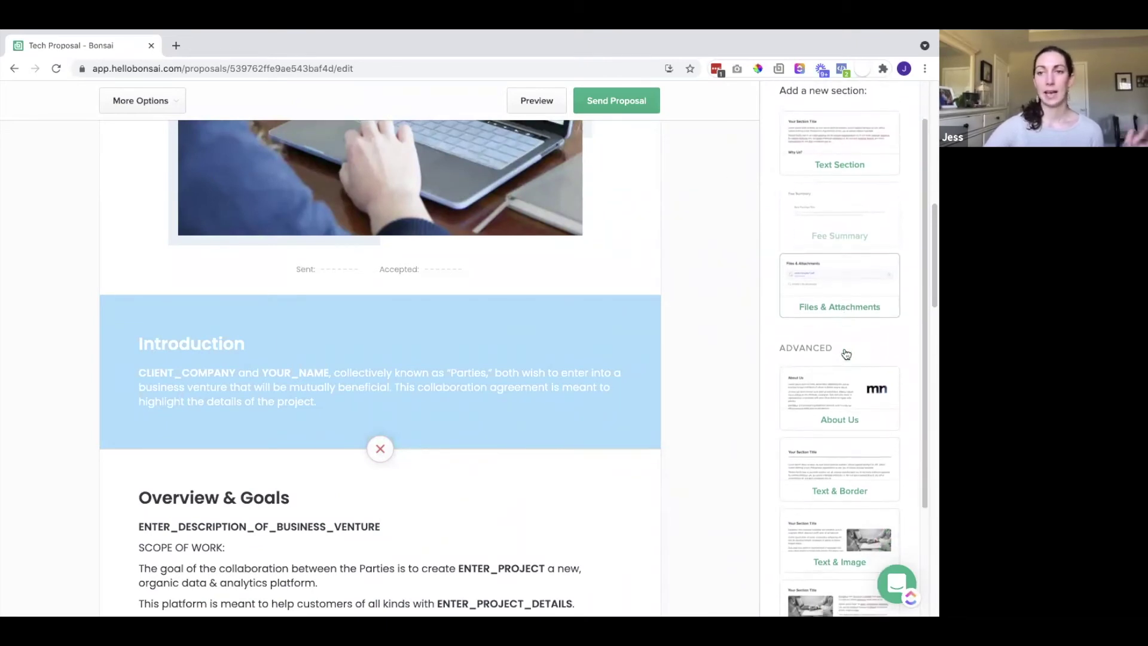
key("ctrl+a")
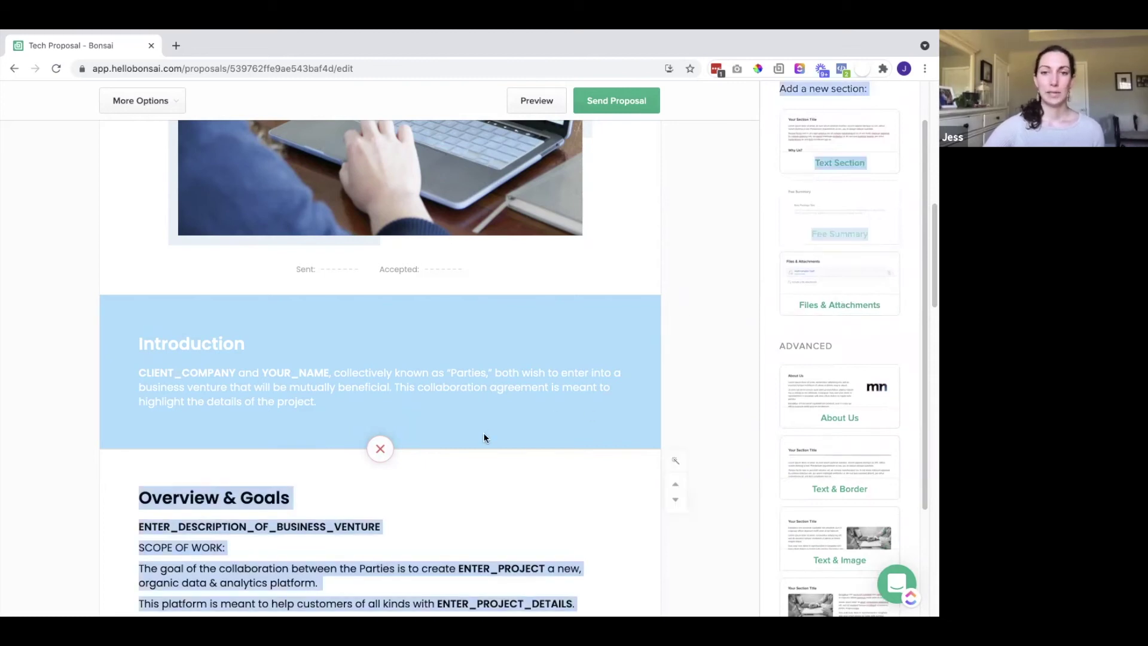
left_click(853, 304)
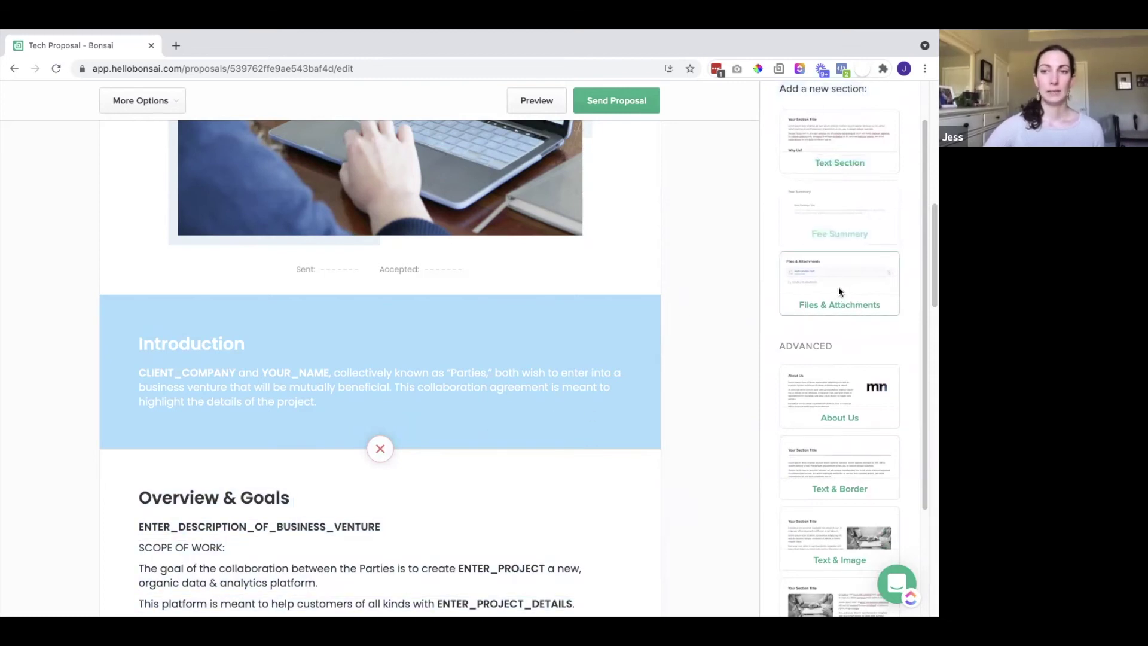
scroll(838, 286, "down", 1)
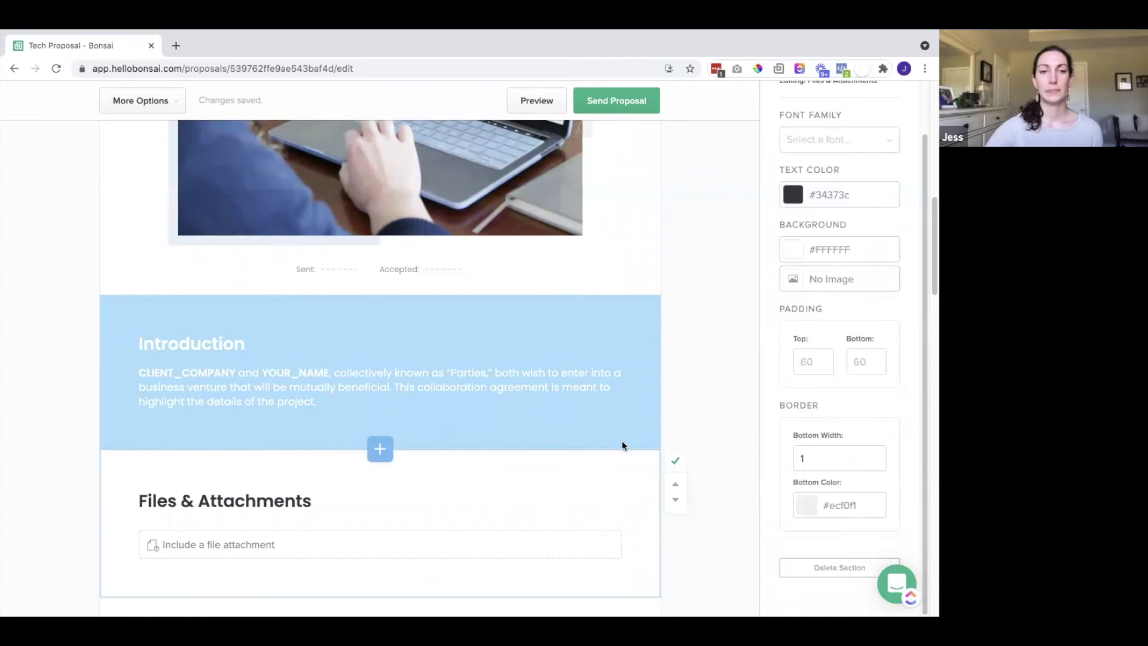
scroll(586, 430, "down", 3)
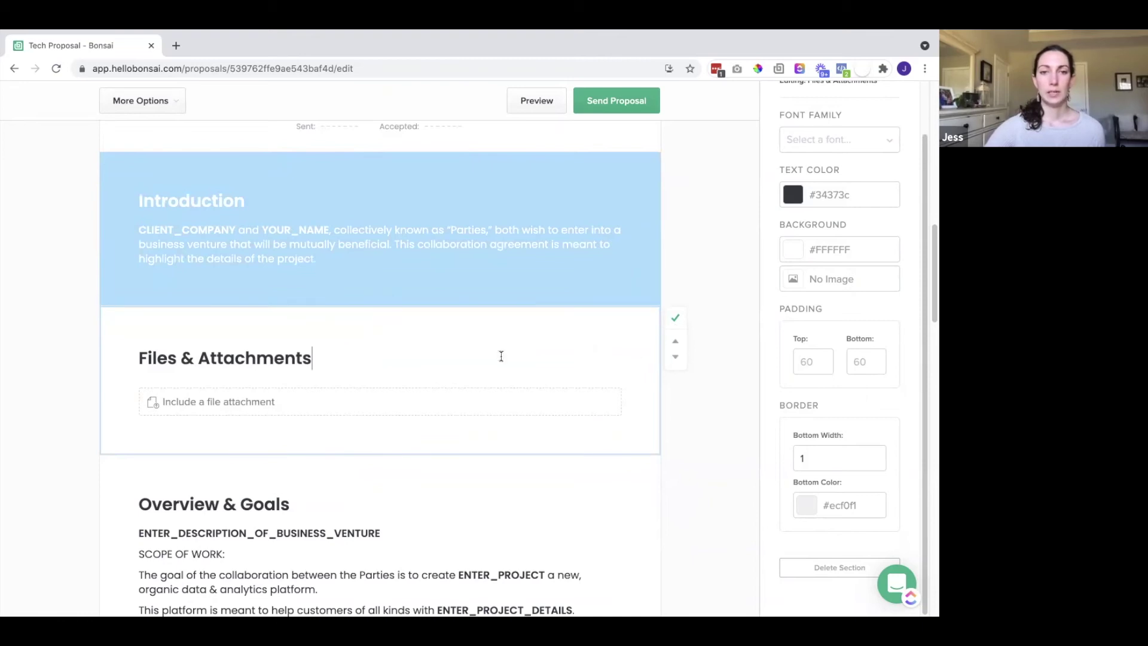
left_click(678, 320)
left_click(679, 322)
scroll(813, 571, "down", 1)
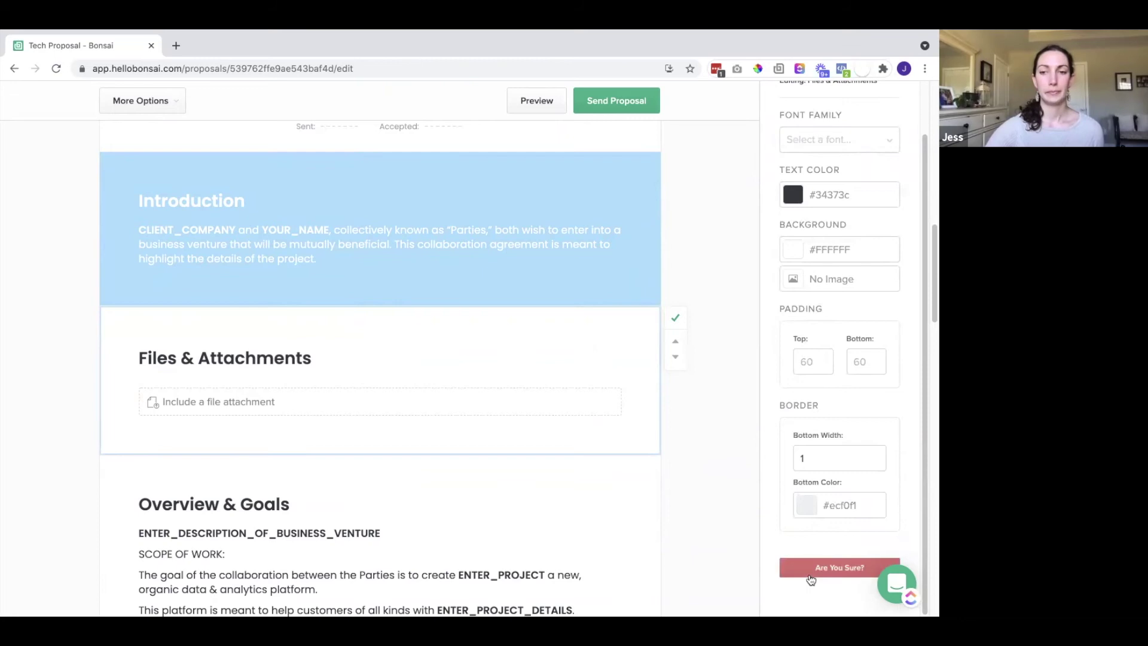
left_click(810, 573)
left_click(380, 306)
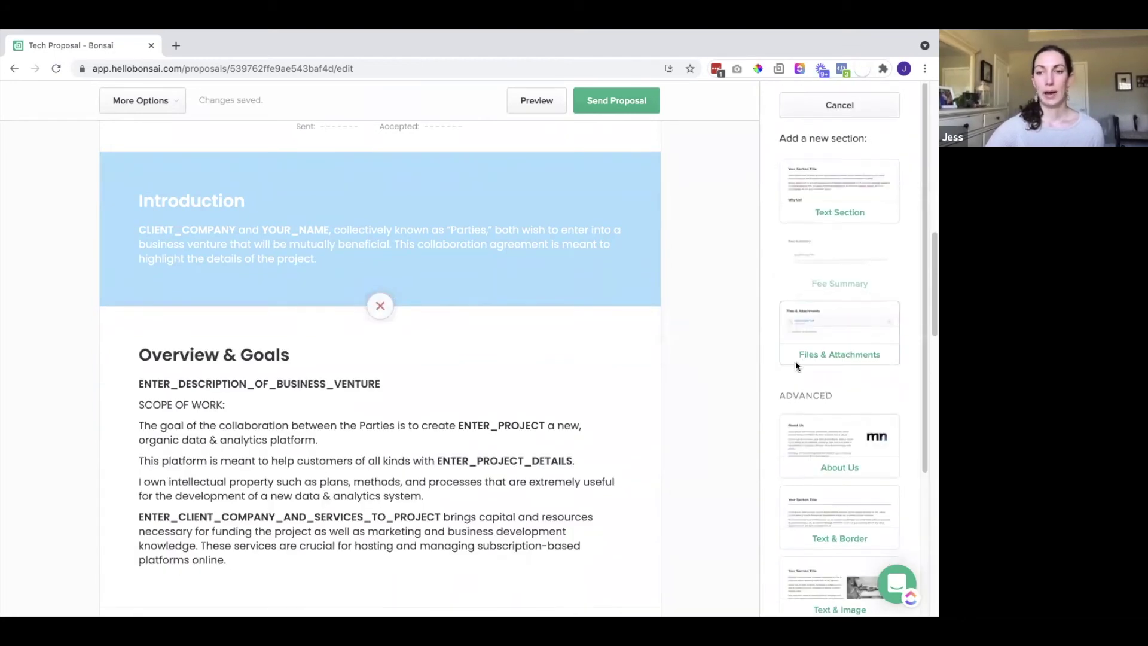
scroll(796, 361, "down", 3)
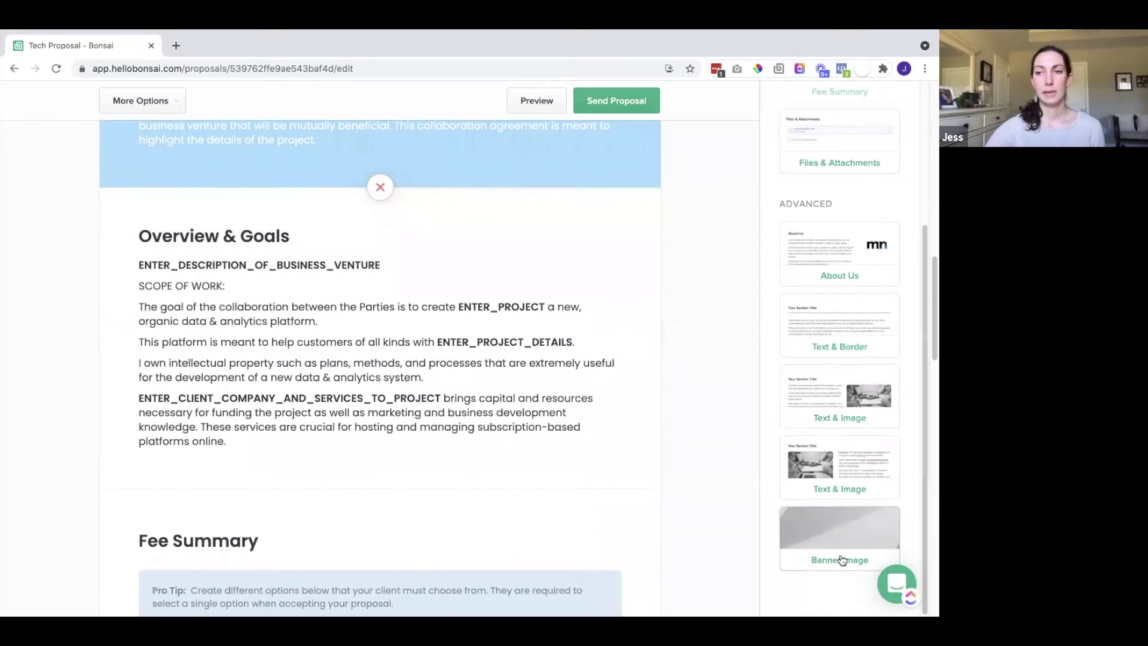
scroll(865, 392, "up", 3)
scroll(866, 392, "up", 4)
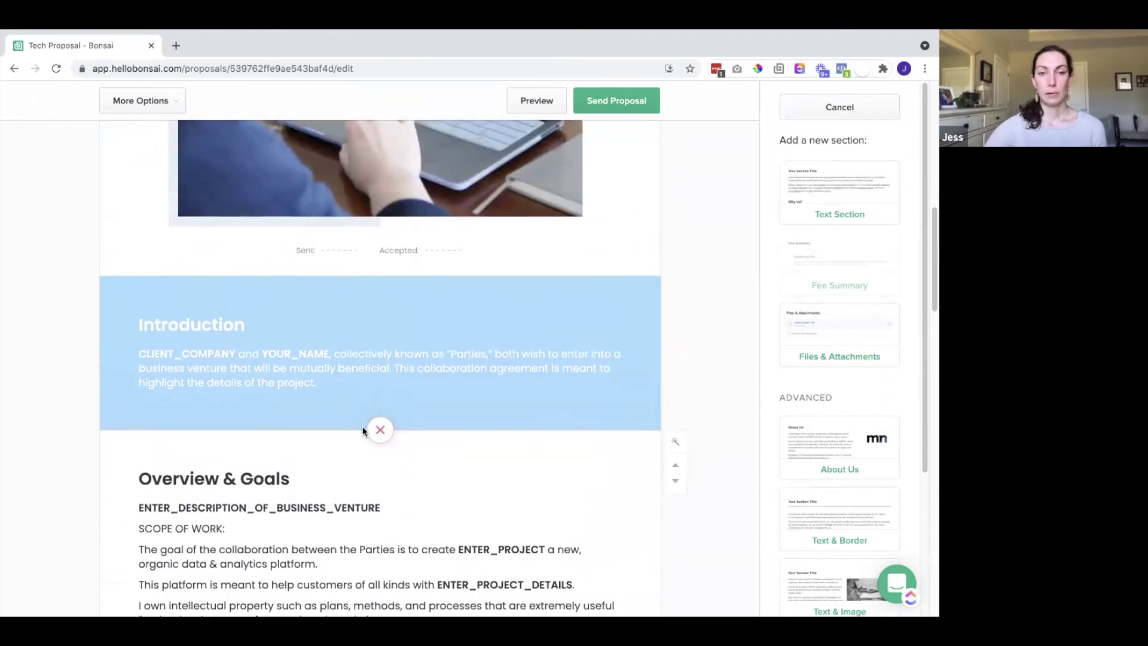
left_click(380, 430)
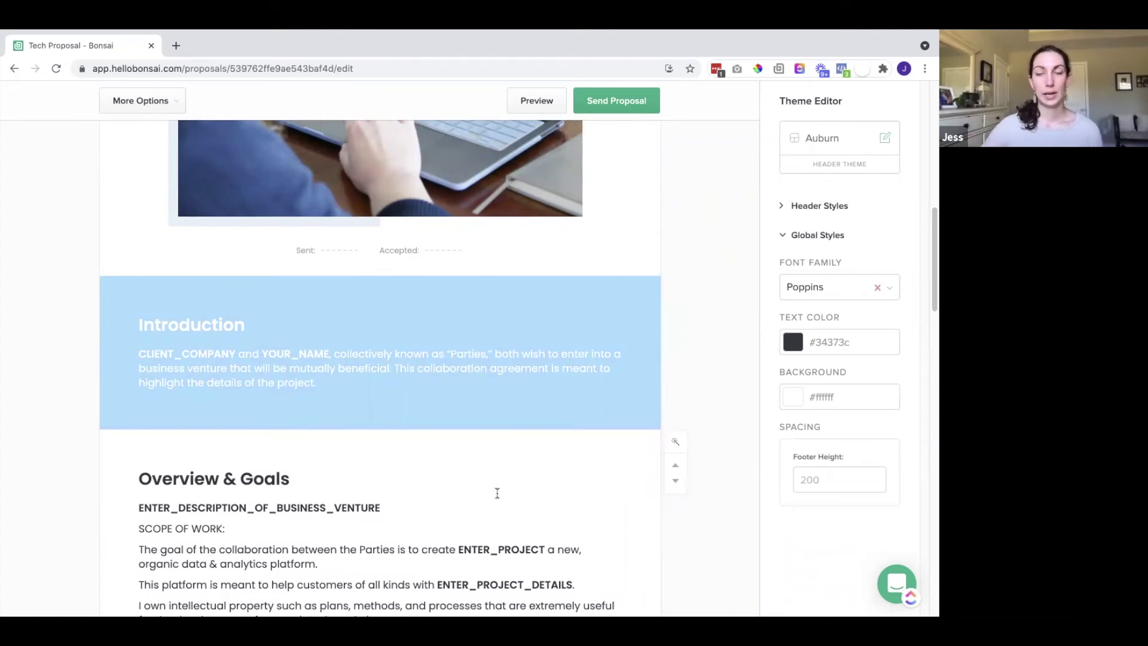
Preview the Tech Proposal as the client sees it, scrolling past Packages A and B to Thank You.
left_click(541, 107)
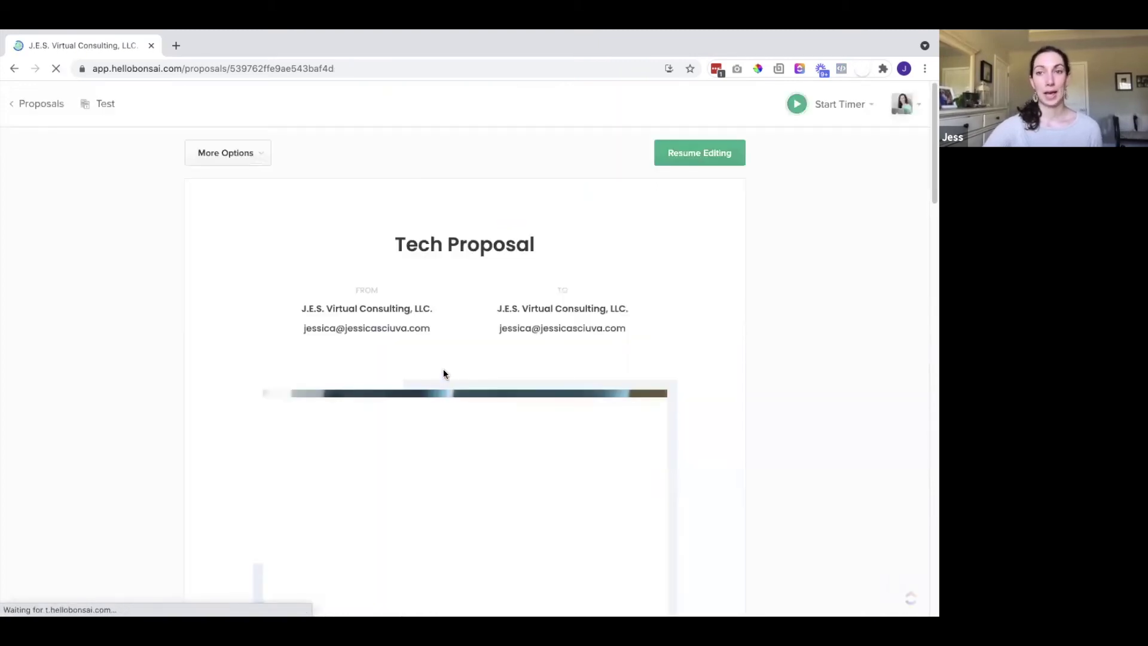
scroll(444, 372, "down", 3)
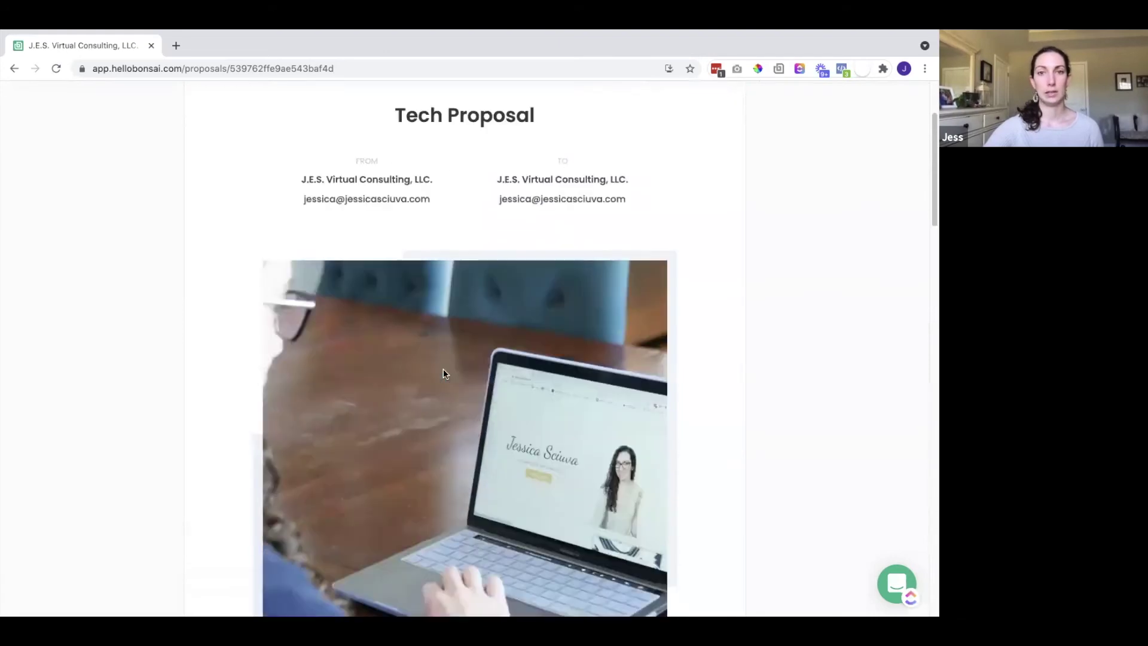
scroll(443, 374, "down", 10)
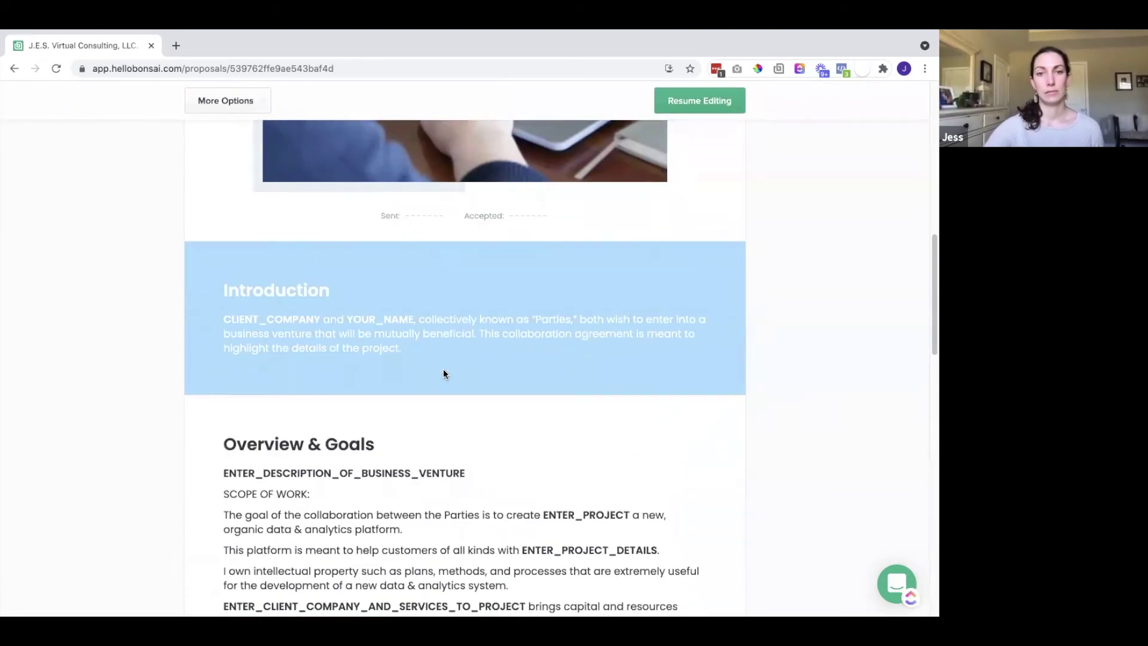
scroll(443, 374, "down", 10)
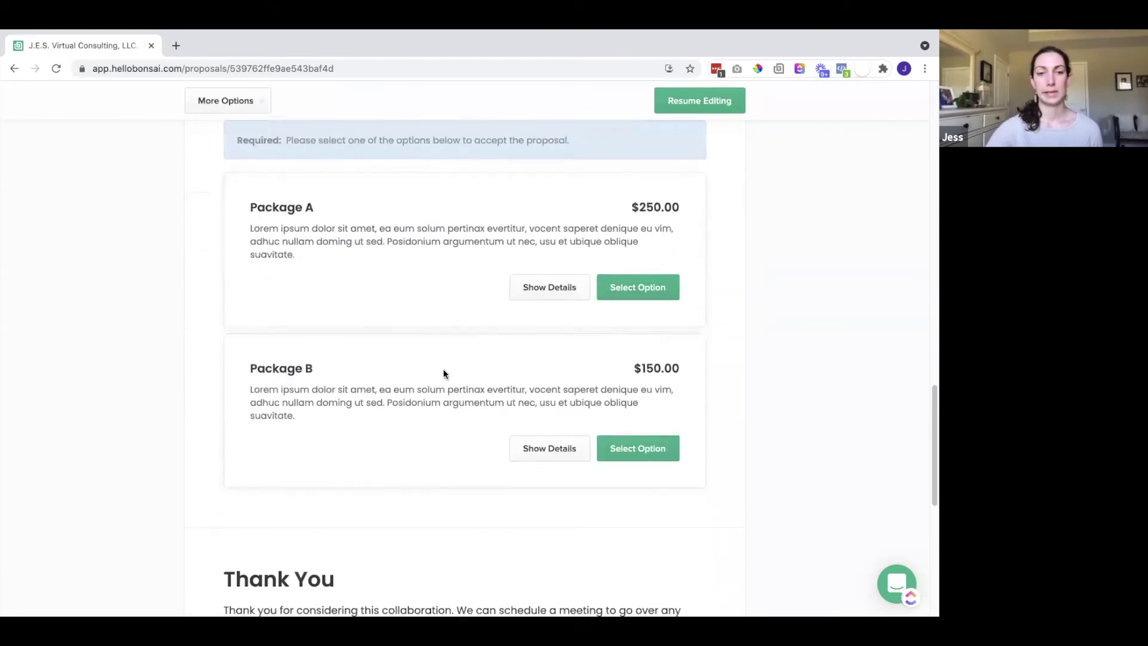
scroll(443, 374, "down", 7)
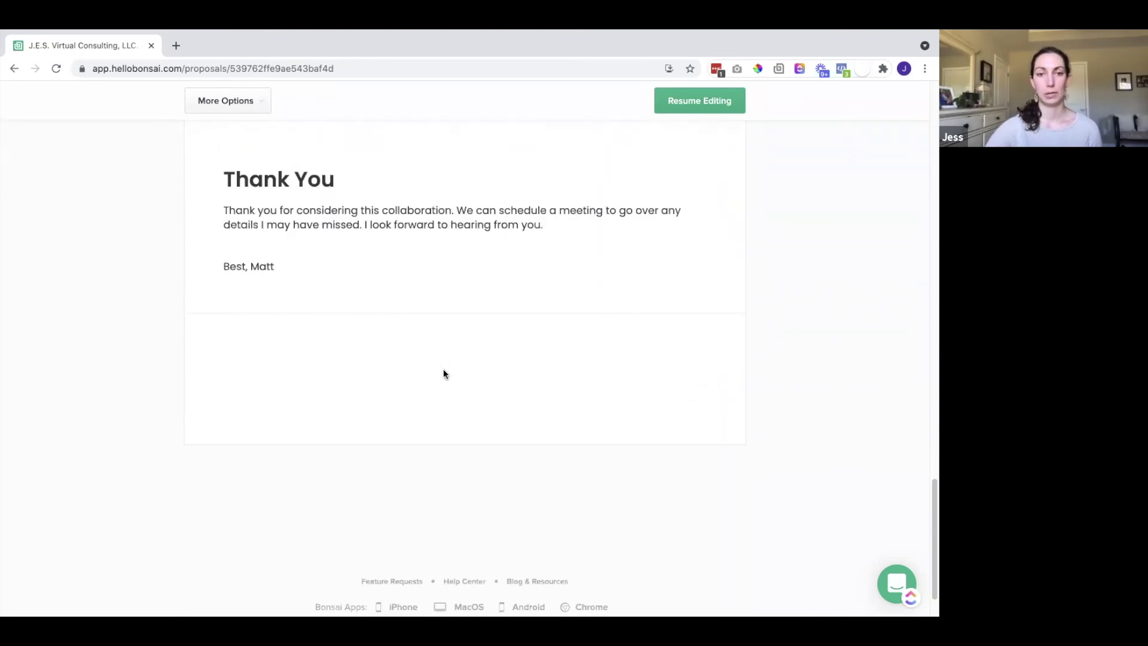
scroll(444, 374, "up", 20)
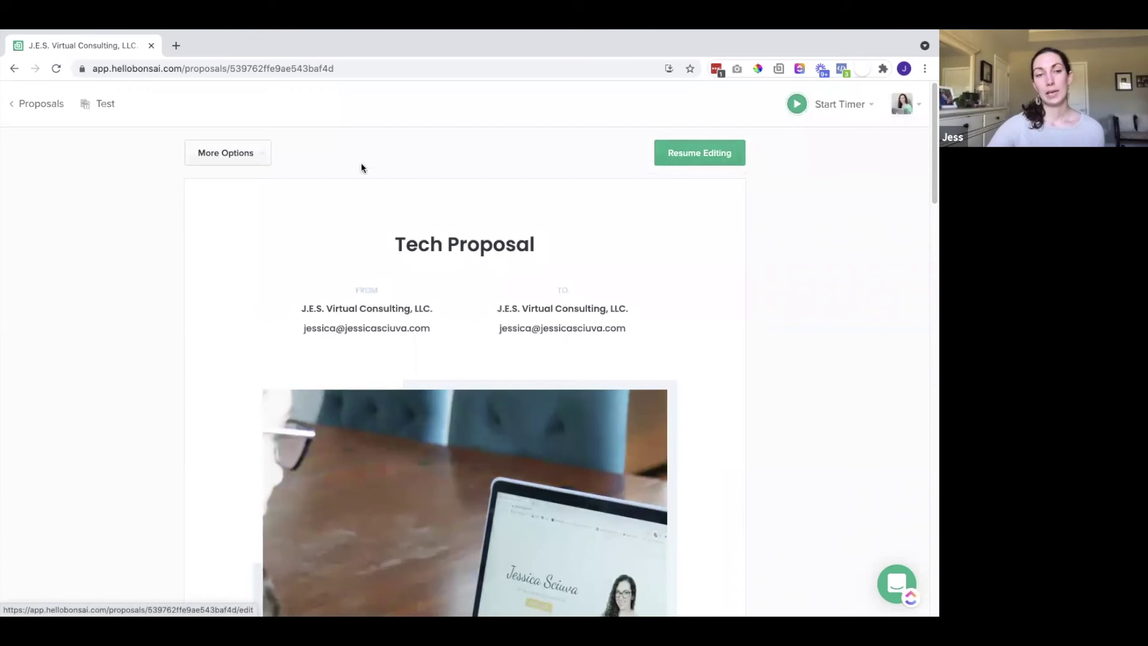
Check the proposal's More Options actions, then leave preview and resume editing the Tech Proposal.
left_click(258, 160)
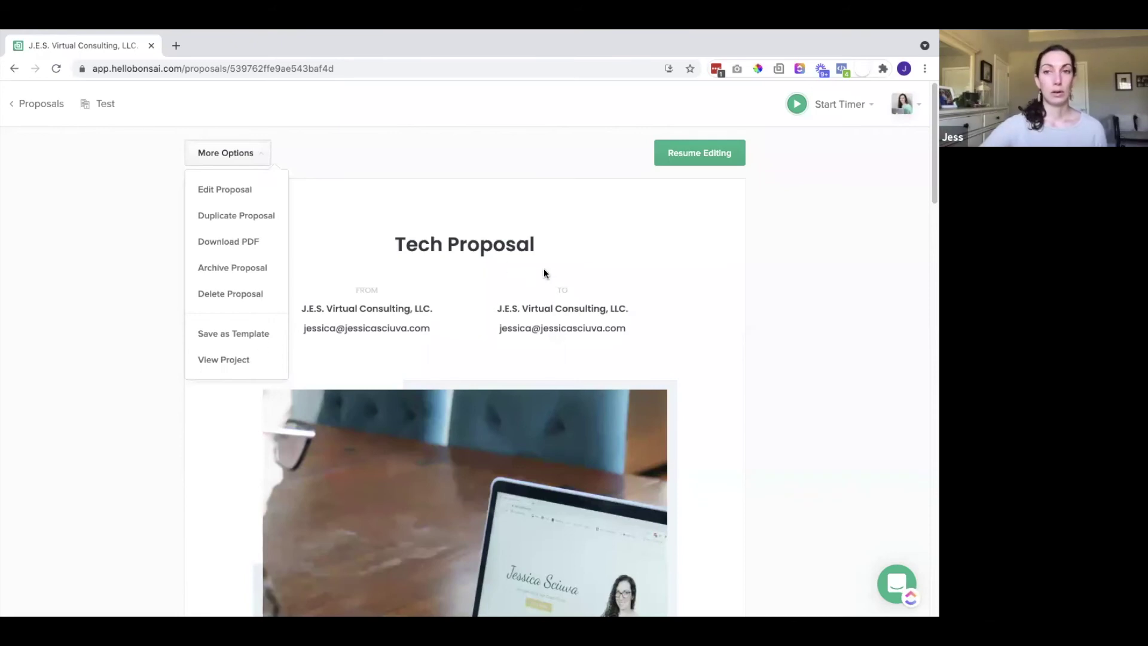
left_click(701, 154)
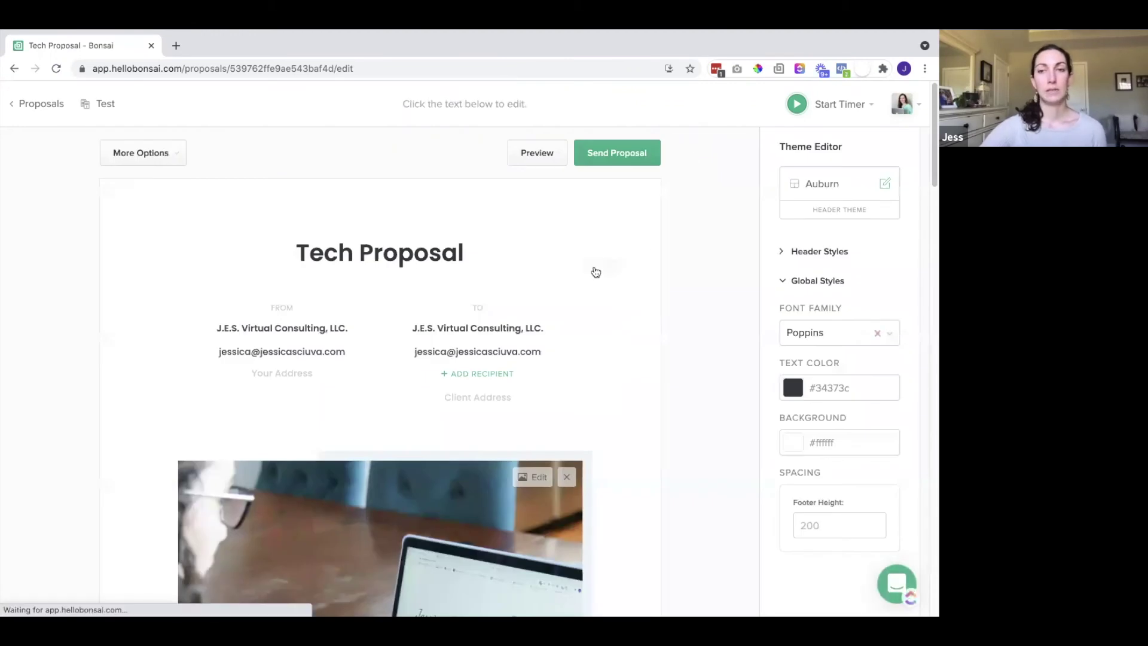
Start sending the proposal and review the prefilled message in the send dialog.
left_click(619, 160)
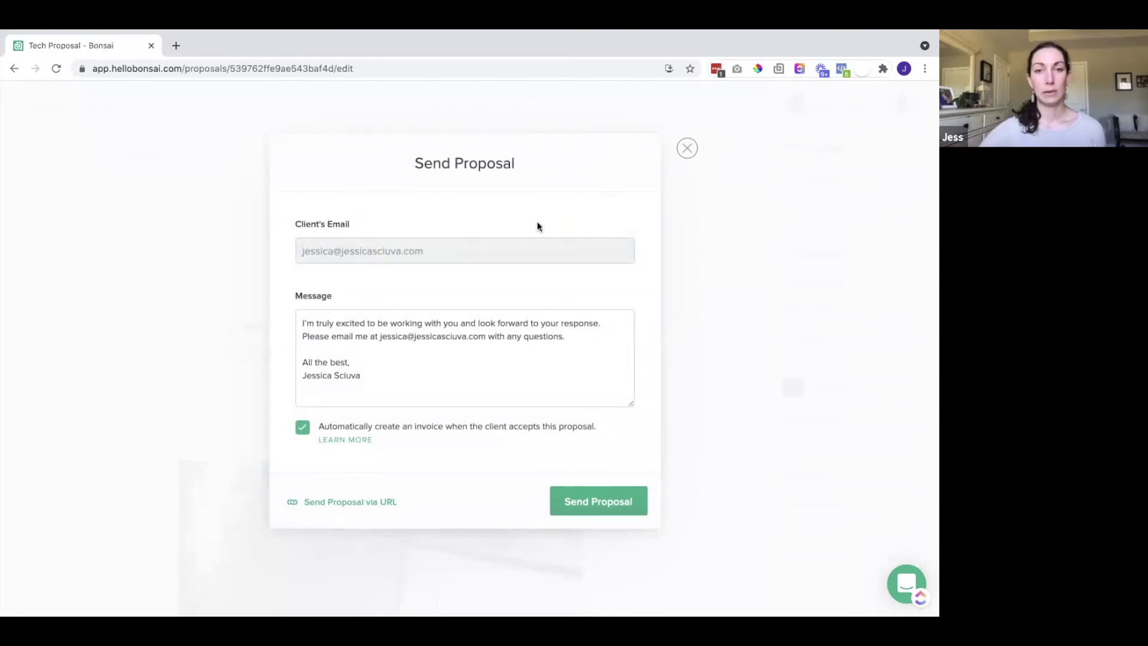
left_click(457, 350)
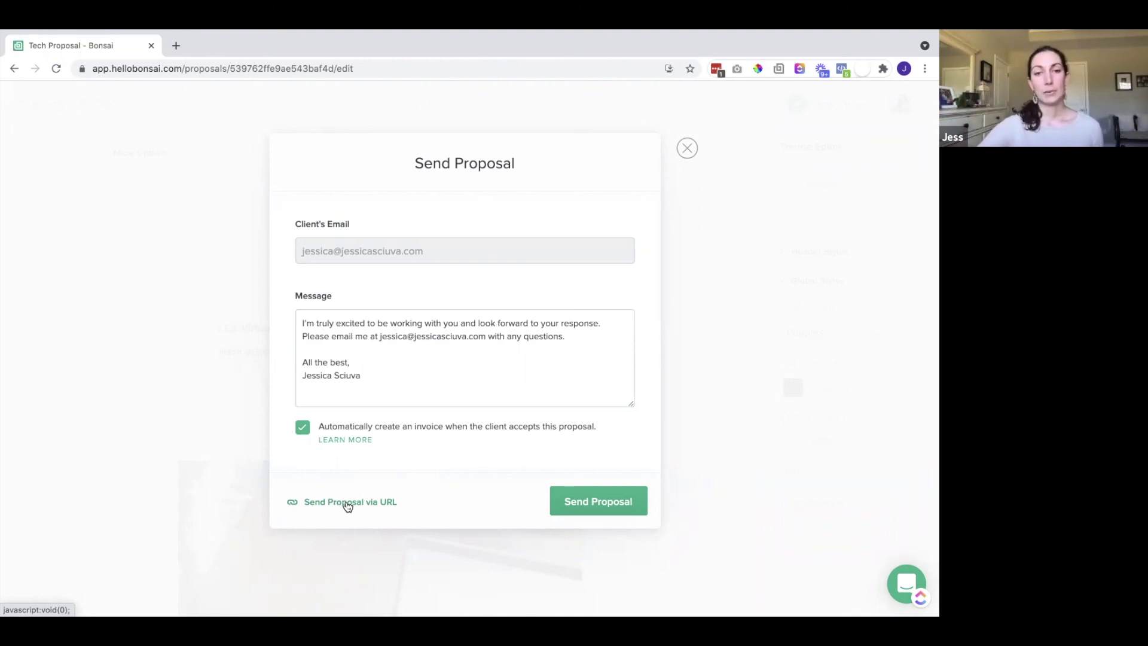
left_click(347, 505)
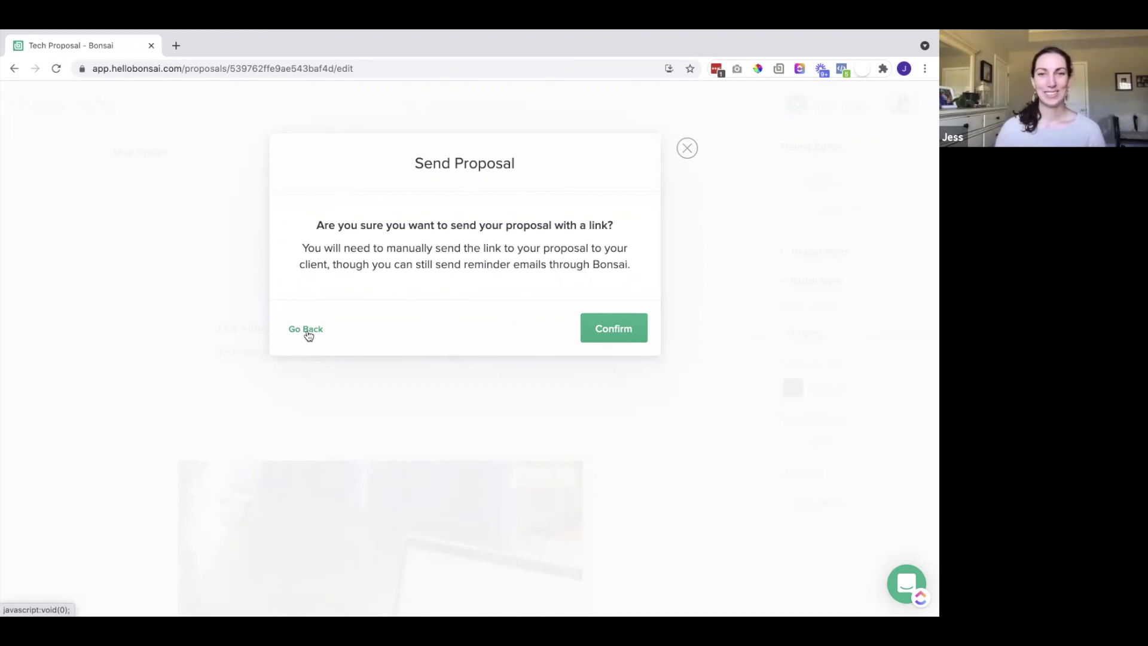
left_click(306, 330)
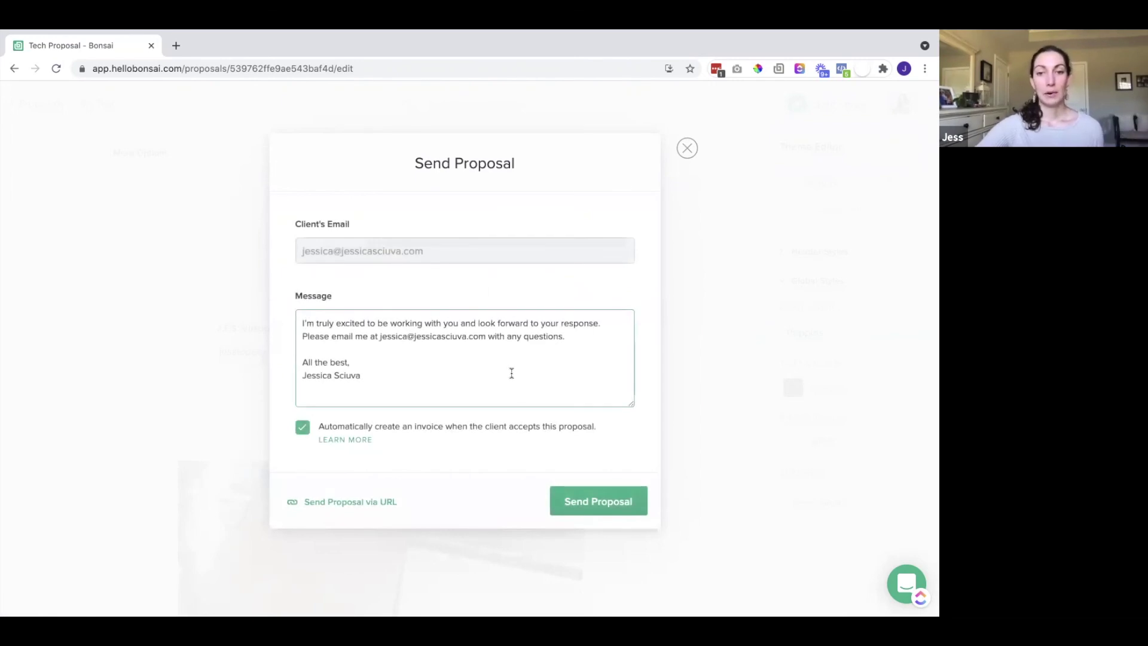
Send the Tech Proposal to the client by email.
left_click(599, 506)
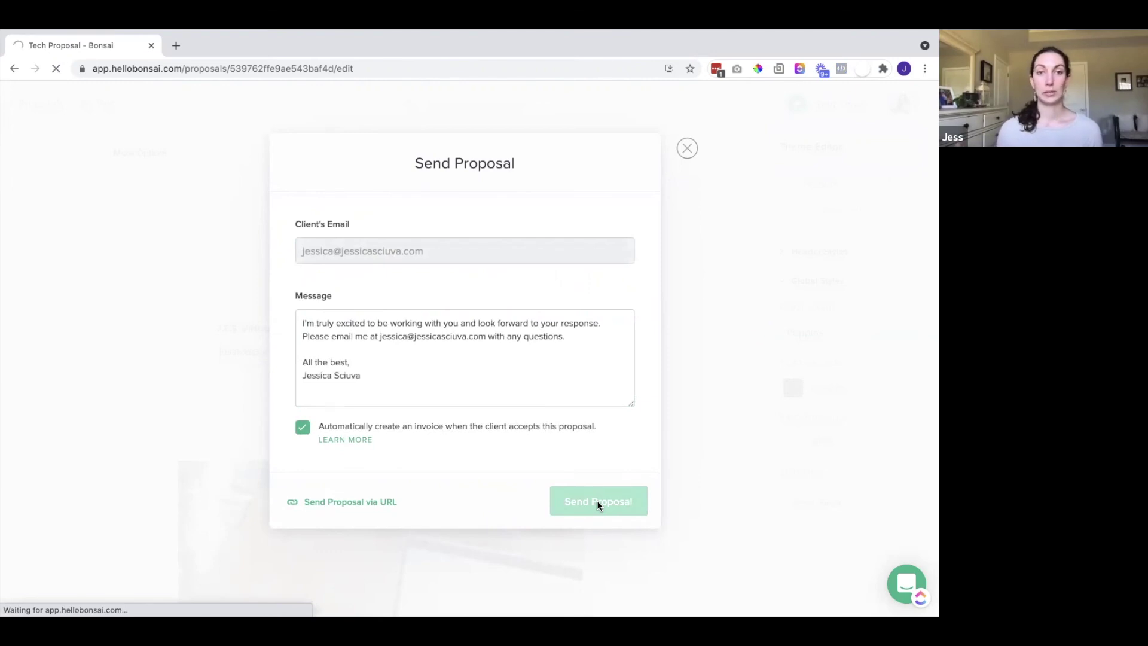